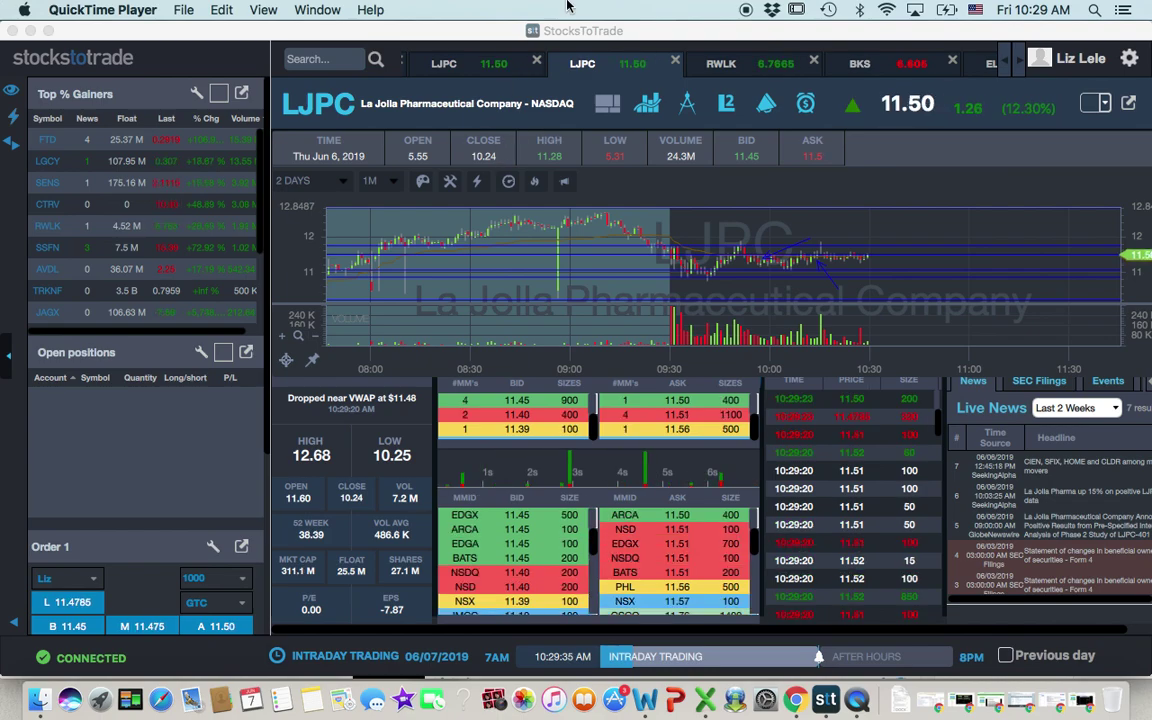
Step: Switch to the RWLK ticker and set its chart range to 2 years
{"action": "left_click", "coordinate": [745, 72]}
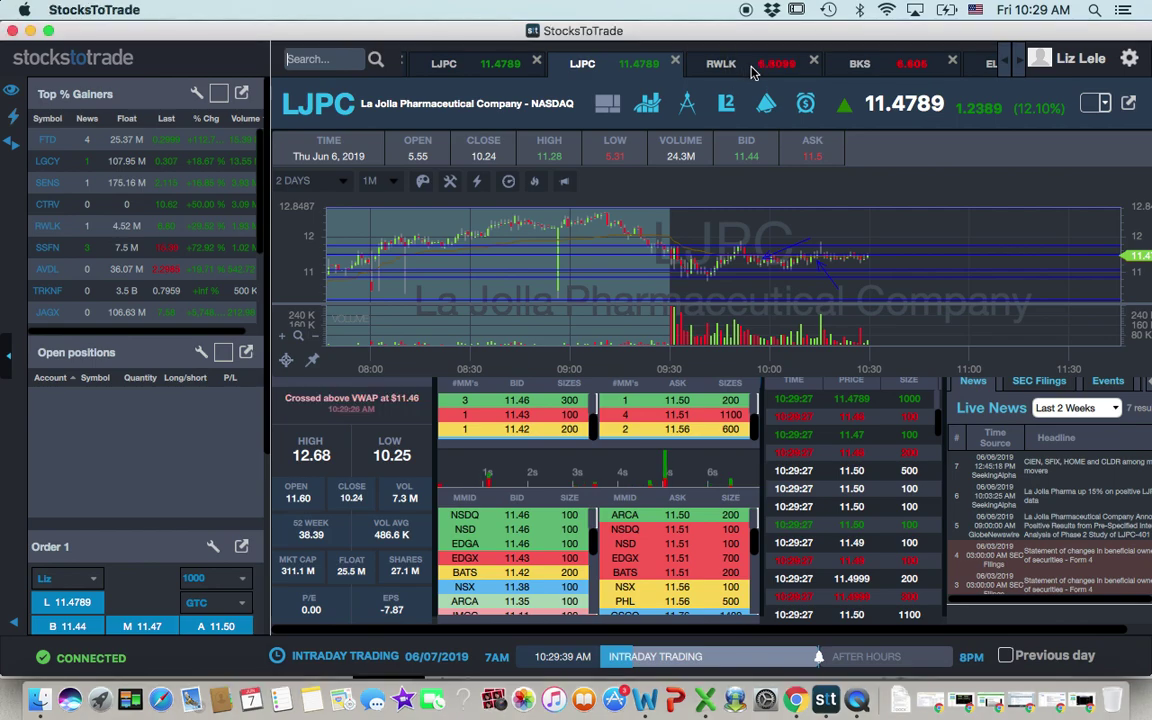
{"action": "left_click", "coordinate": [753, 68]}
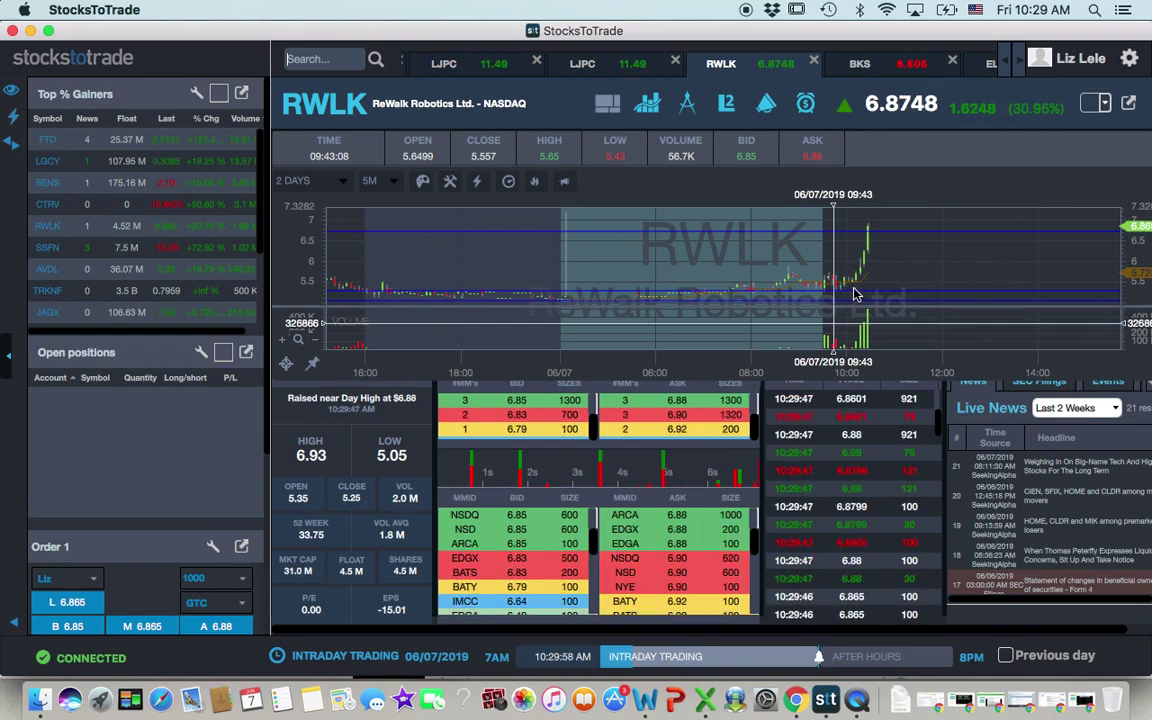
{"action": "left_click", "coordinate": [333, 180]}
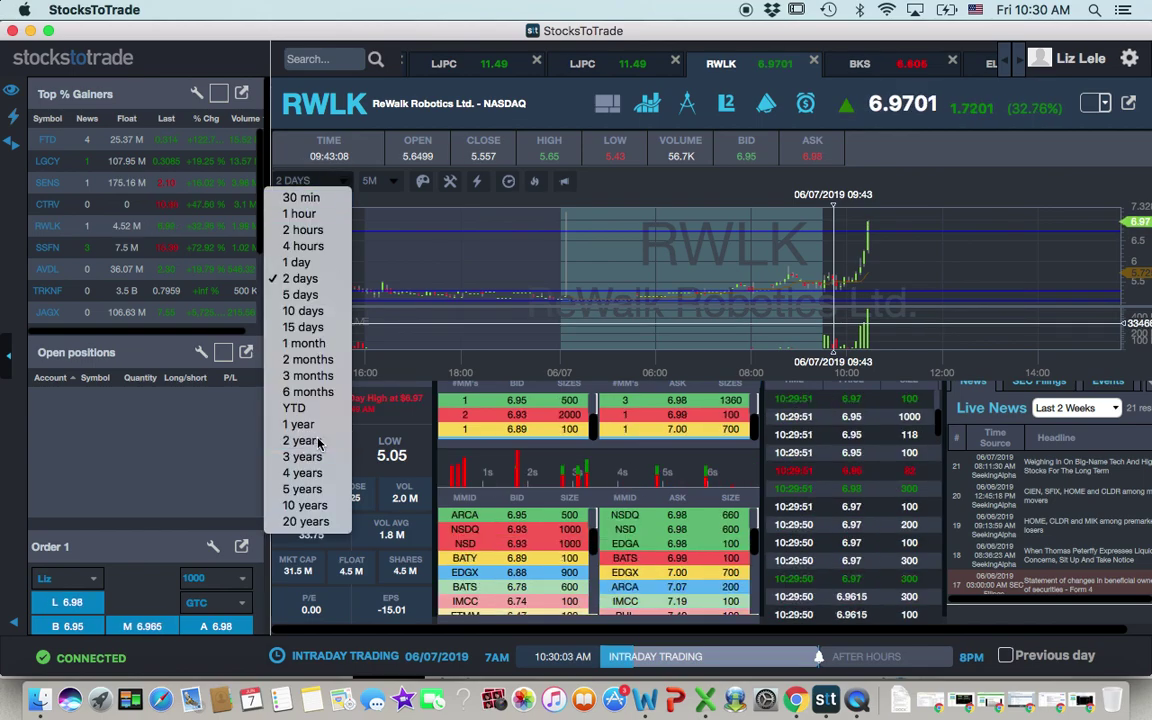
{"action": "left_click", "coordinate": [853, 238]}
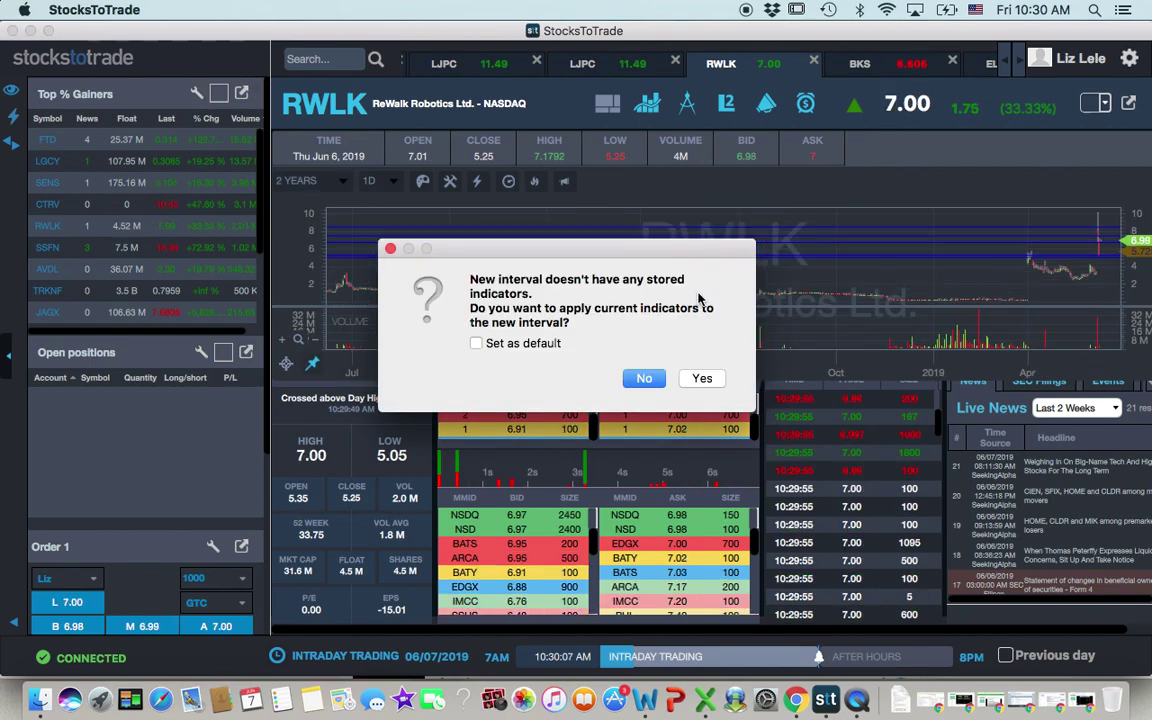
Step: Skip copying the current indicators, then zoom and pan the RWLK daily chart to recent months
{"action": "left_click", "coordinate": [640, 378]}
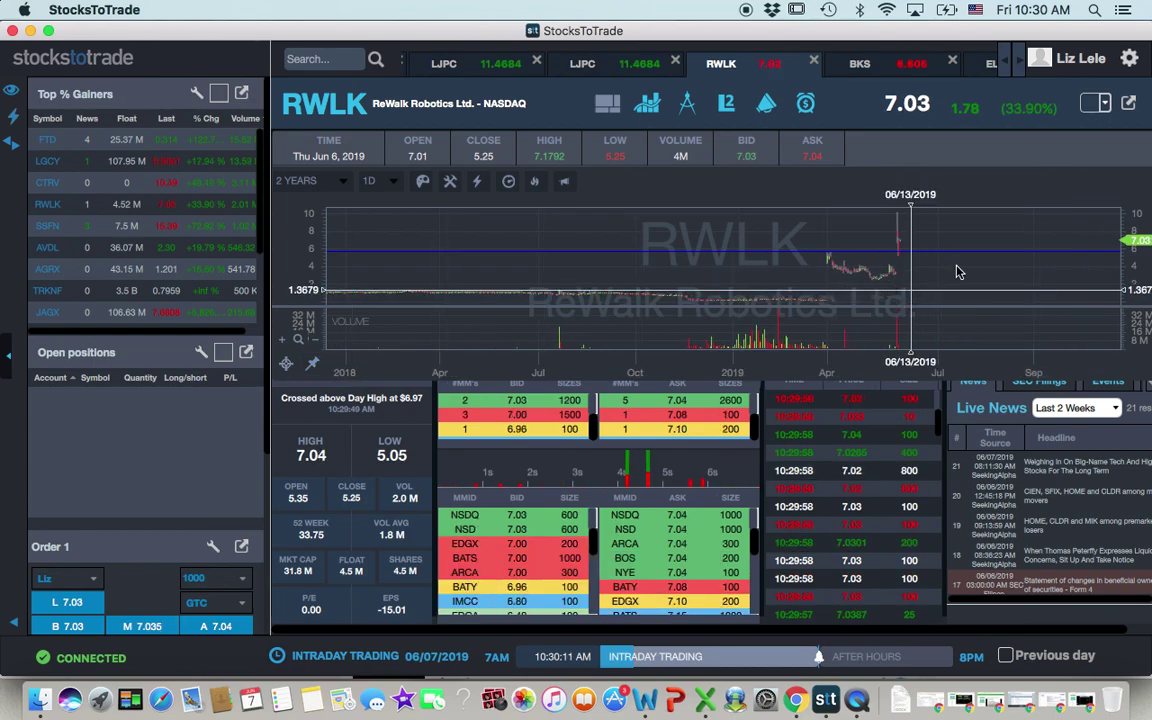
{"action": "scroll", "coordinate": [958, 270], "scroll_direction": "up", "scroll_amount": 4}
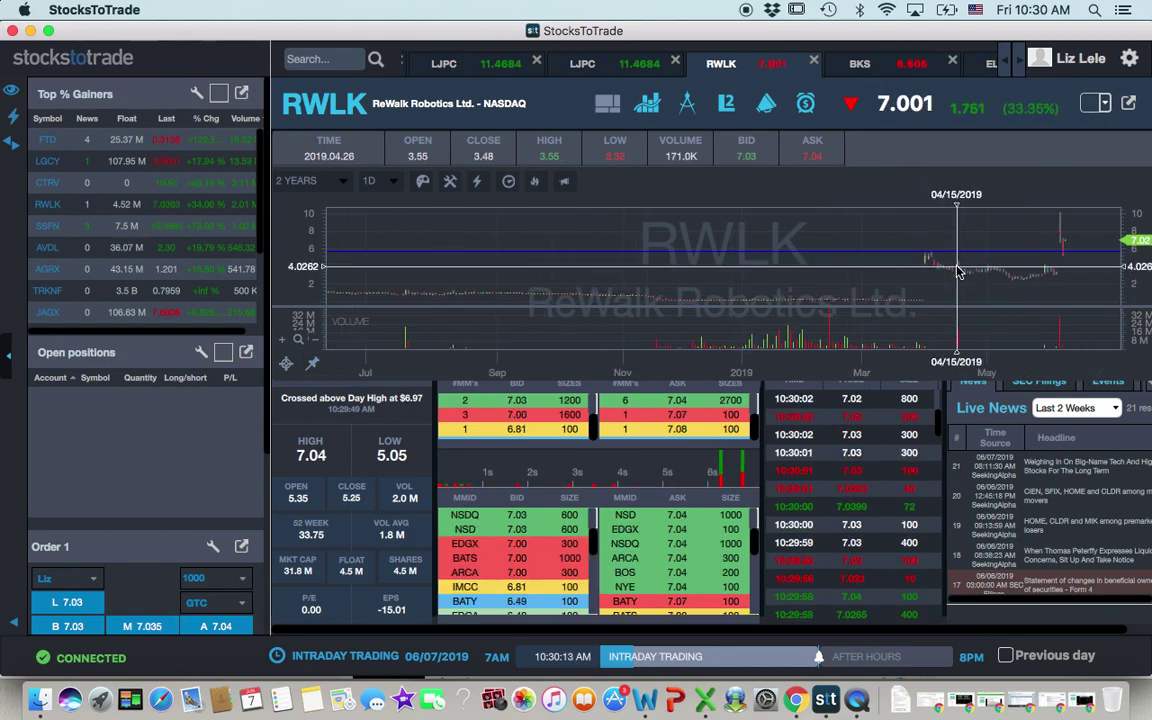
{"action": "scroll", "coordinate": [1040, 274], "scroll_direction": "up", "scroll_amount": 2}
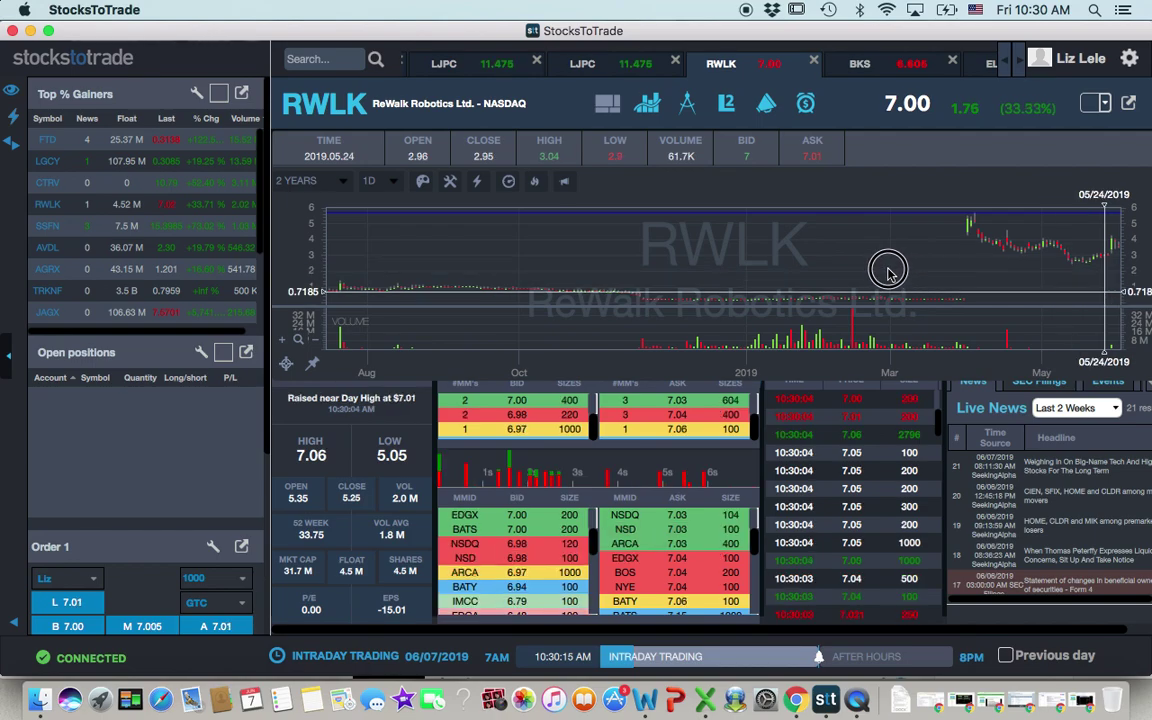
{"action": "scroll", "coordinate": [887, 270], "scroll_direction": "right", "scroll_amount": 5}
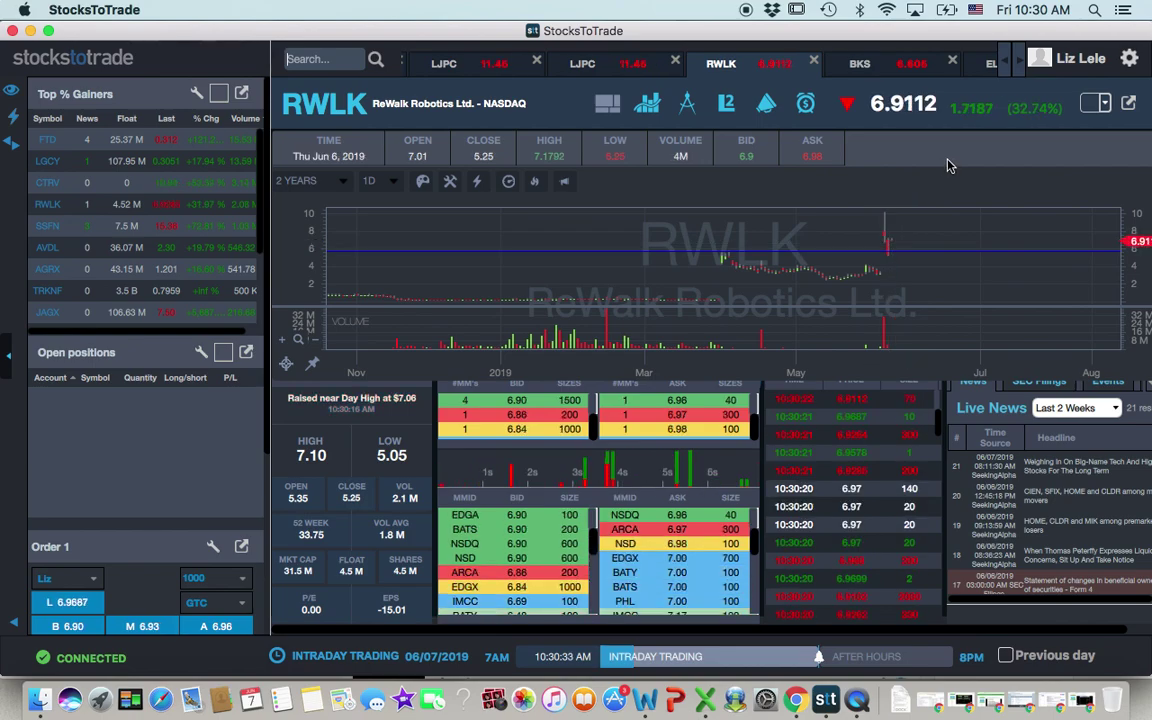
Step: Put the RWLK chart back on a 2-day range, then return to LJPC
{"action": "left_click", "coordinate": [305, 181]}
{"action": "left_click", "coordinate": [316, 280]}
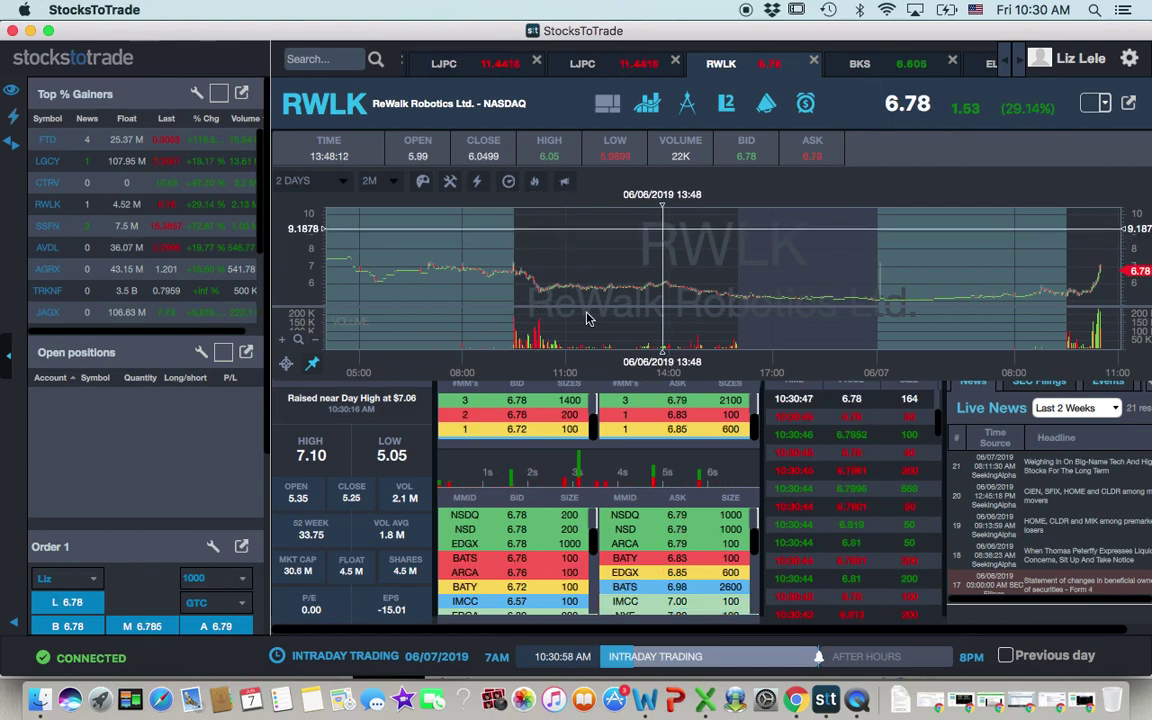
{"action": "left_click", "coordinate": [582, 63]}
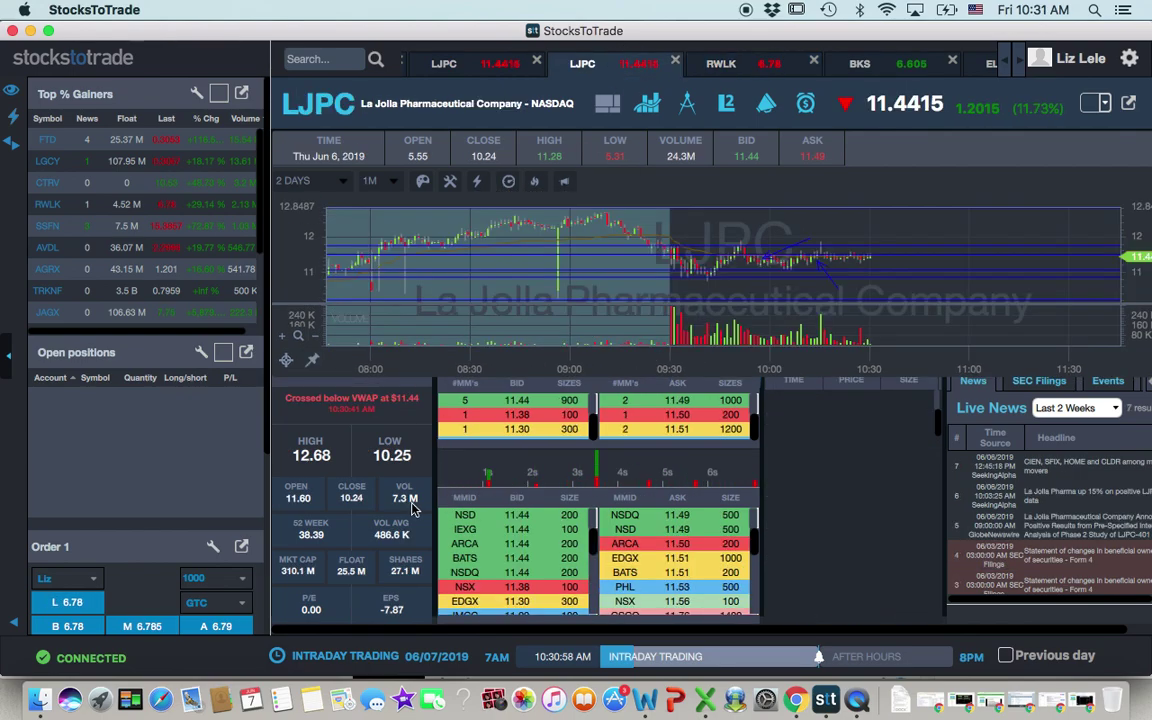
Step: Compare RWLK with LJPC, then read the values of LJPC's 08:10 bar
{"action": "left_click", "coordinate": [742, 72]}
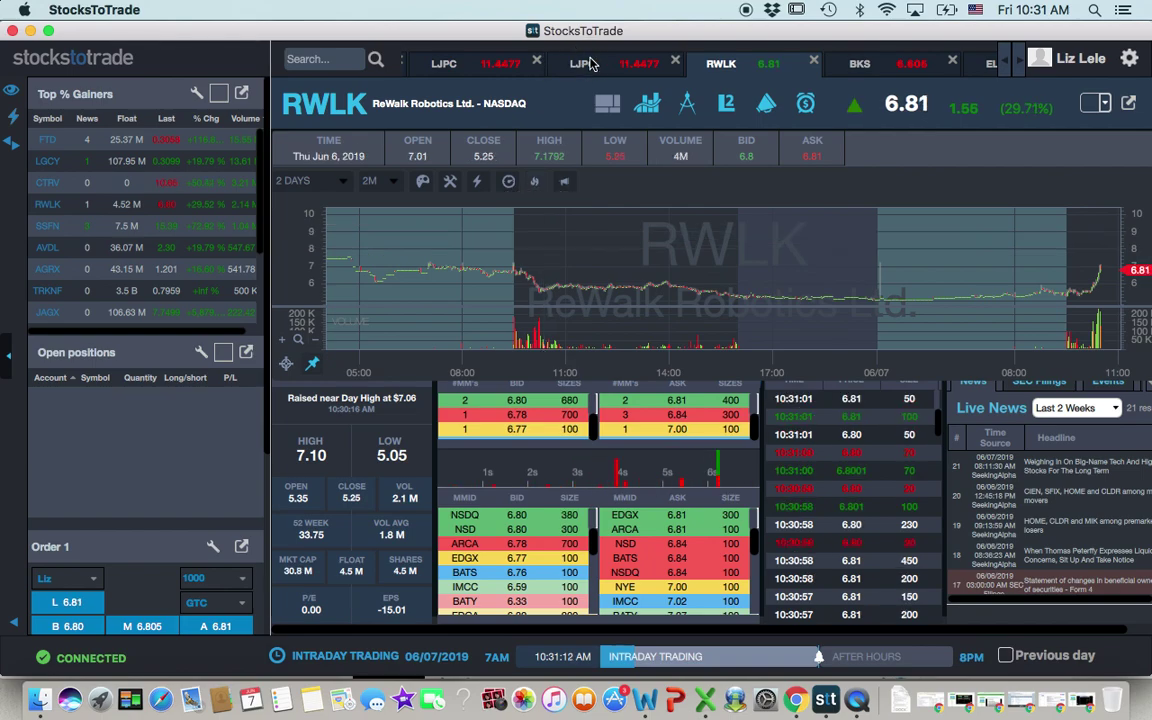
{"action": "left_click", "coordinate": [582, 64]}
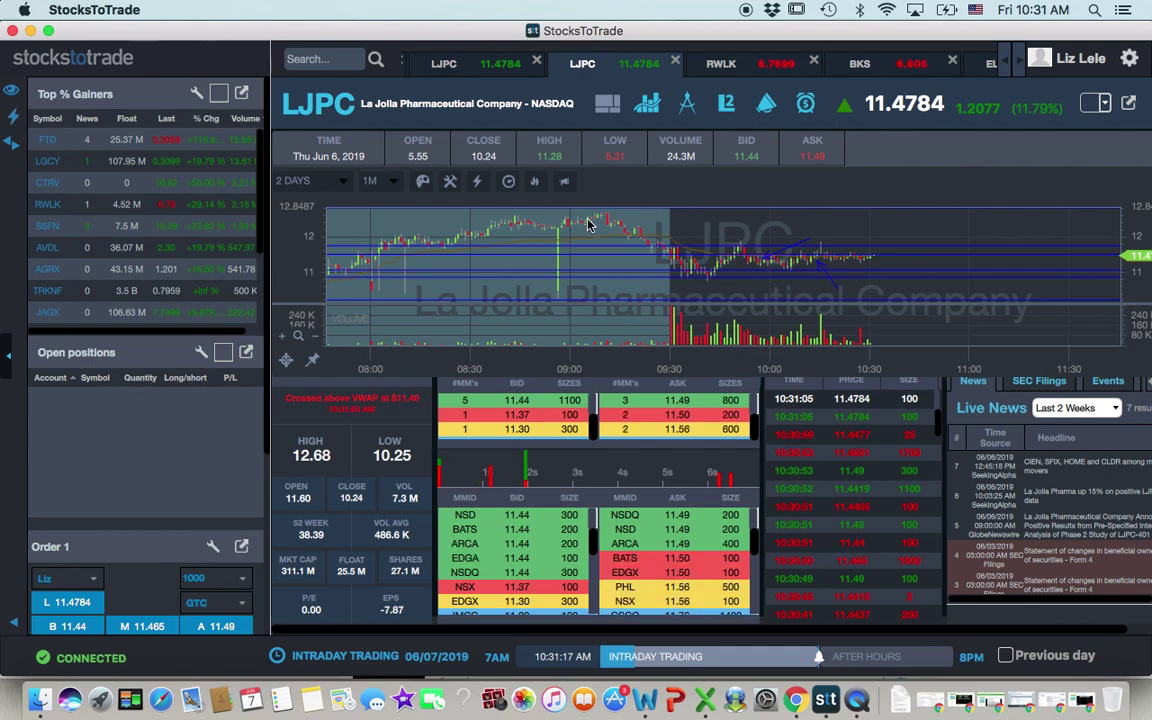
{"action": "mouse_move", "coordinate": [589, 224]}
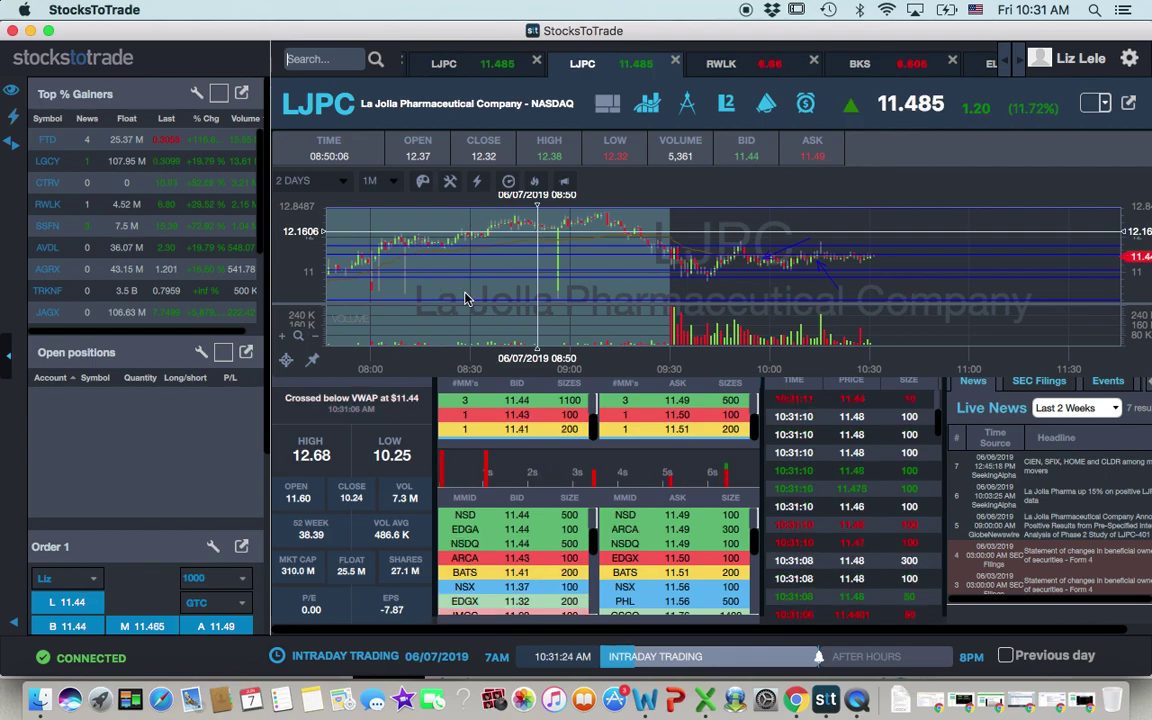
{"action": "left_click", "coordinate": [407, 320]}
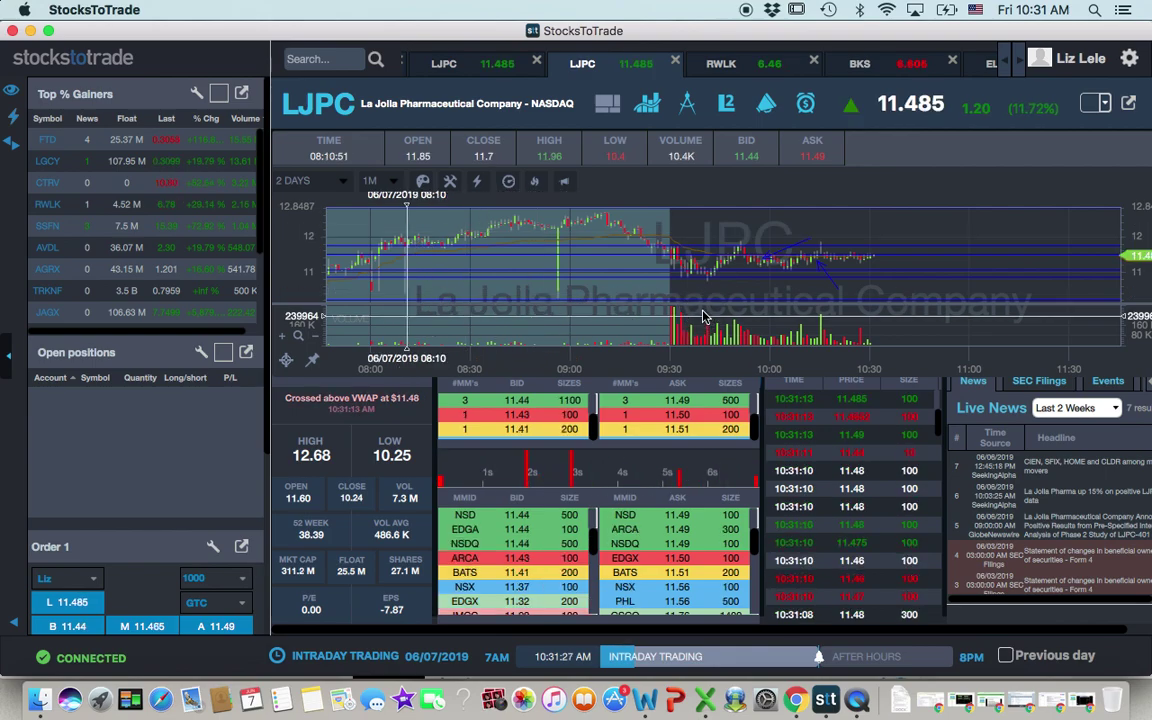
Step: Pin the crosshair on the 07:51, 08:28 and 08:50 LJPC bars to read them
{"action": "left_click", "coordinate": [498, 254]}
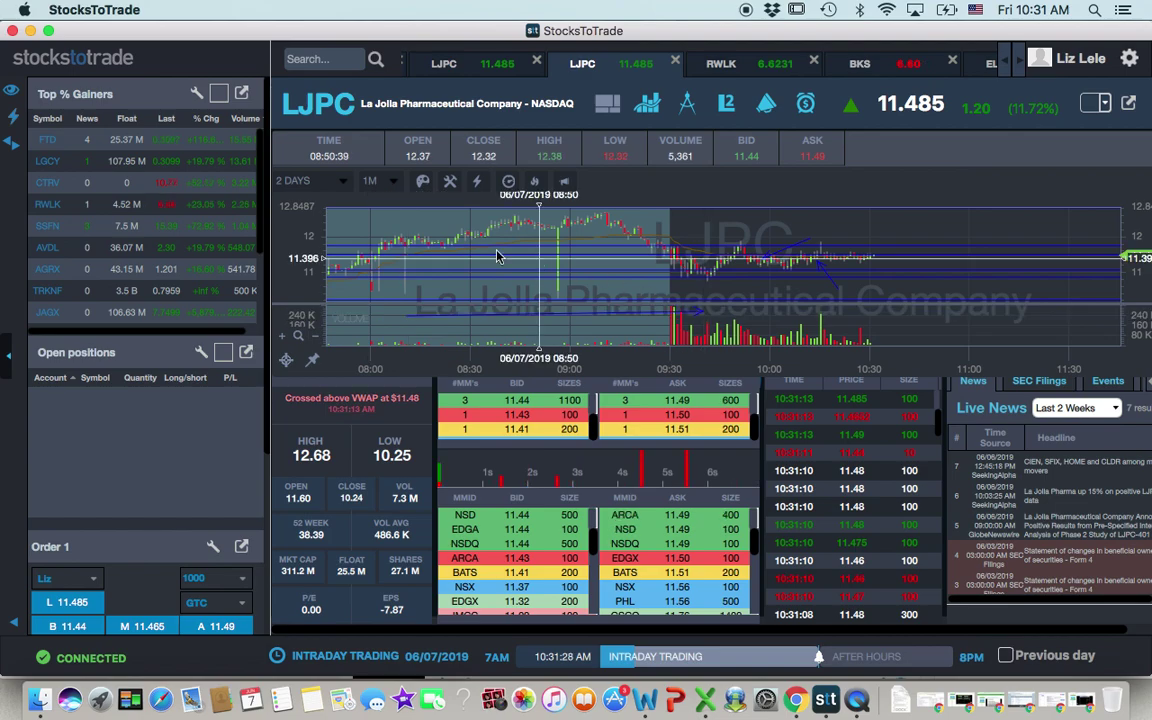
{"action": "left_click", "coordinate": [343, 217]}
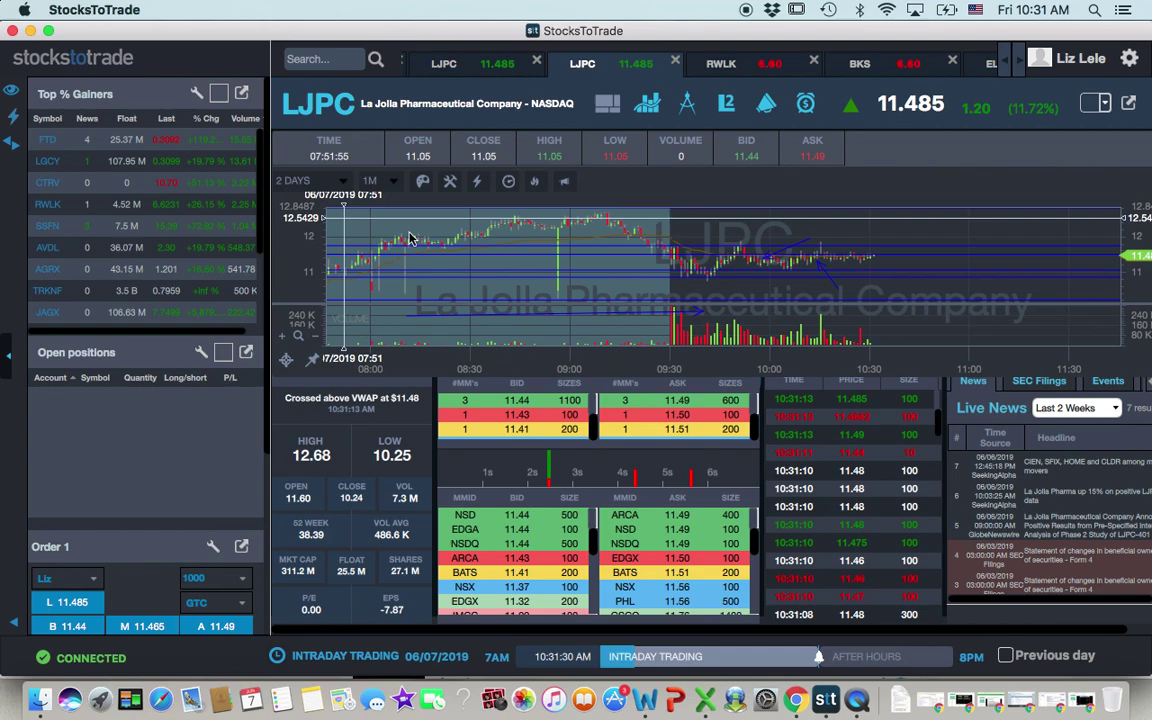
{"action": "left_click", "coordinate": [467, 256]}
{"action": "left_click", "coordinate": [543, 279]}
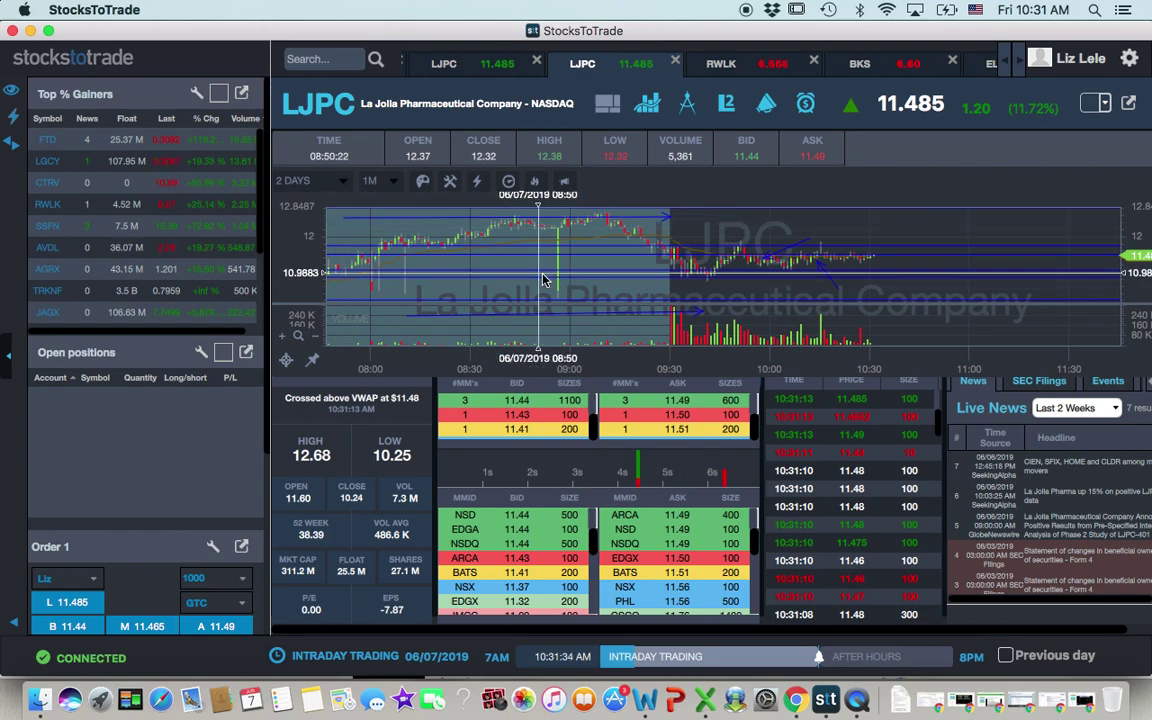
{"action": "left_click", "coordinate": [343, 187]}
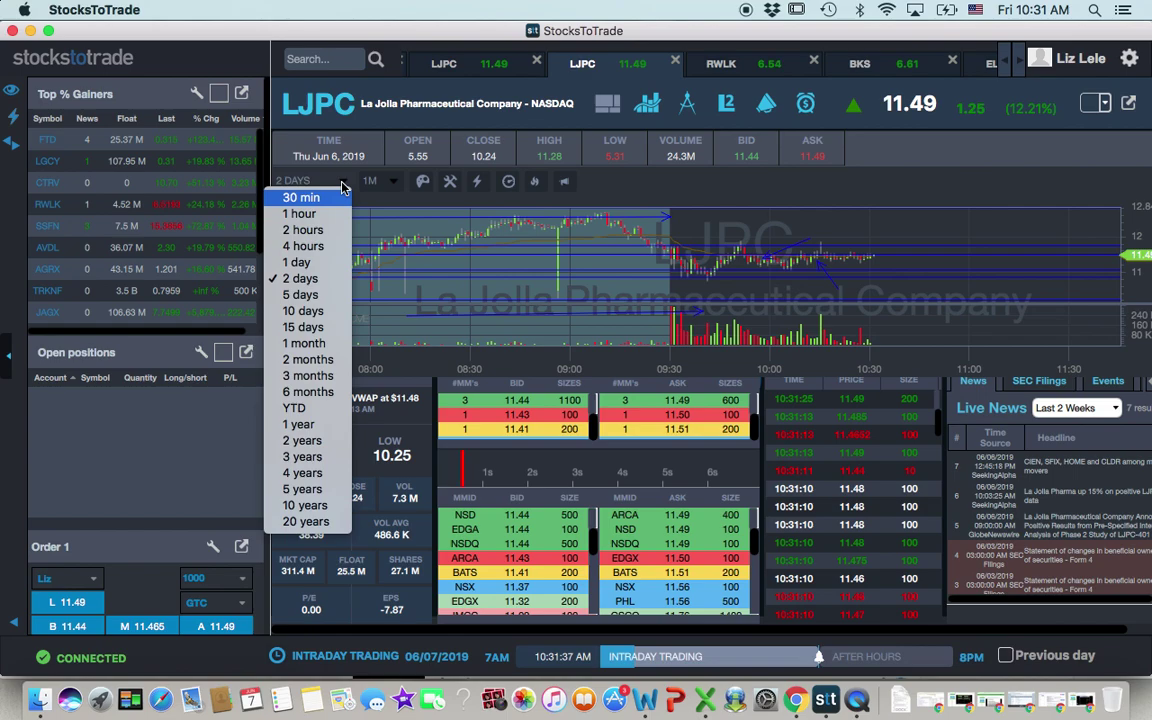
Step: View LJPC over 5 days, then zoom back to a two-day view spanning June 6–7
{"action": "left_click", "coordinate": [316, 296]}
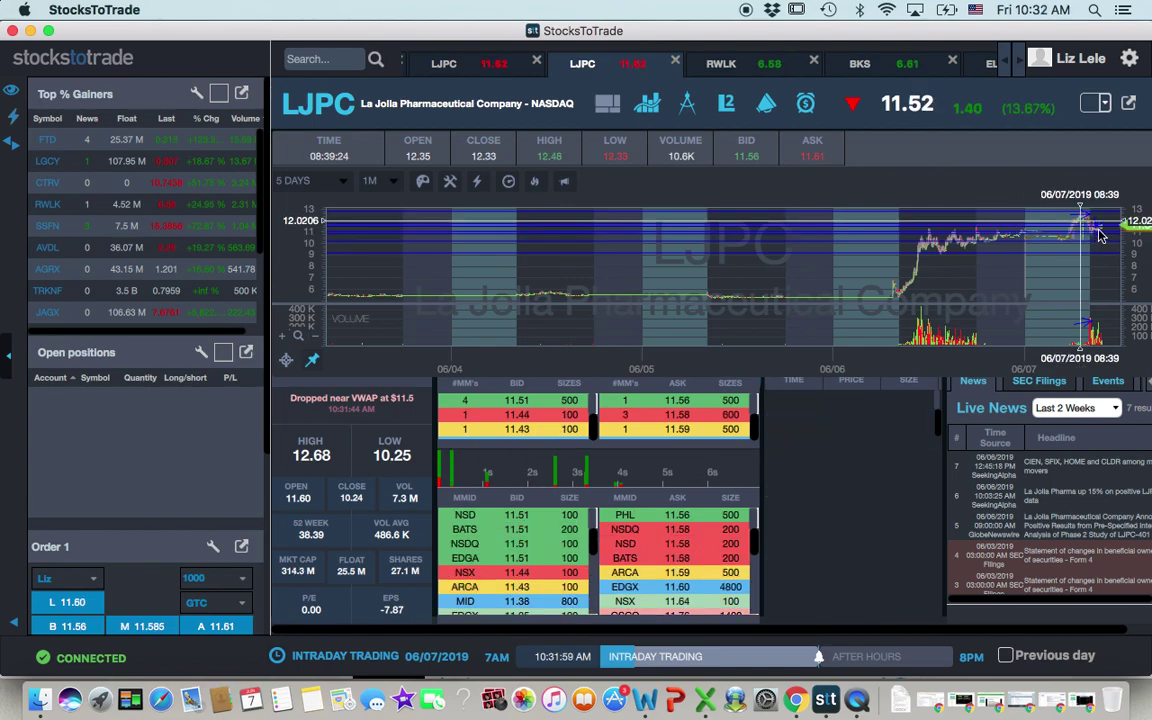
{"action": "left_click", "coordinate": [337, 183]}
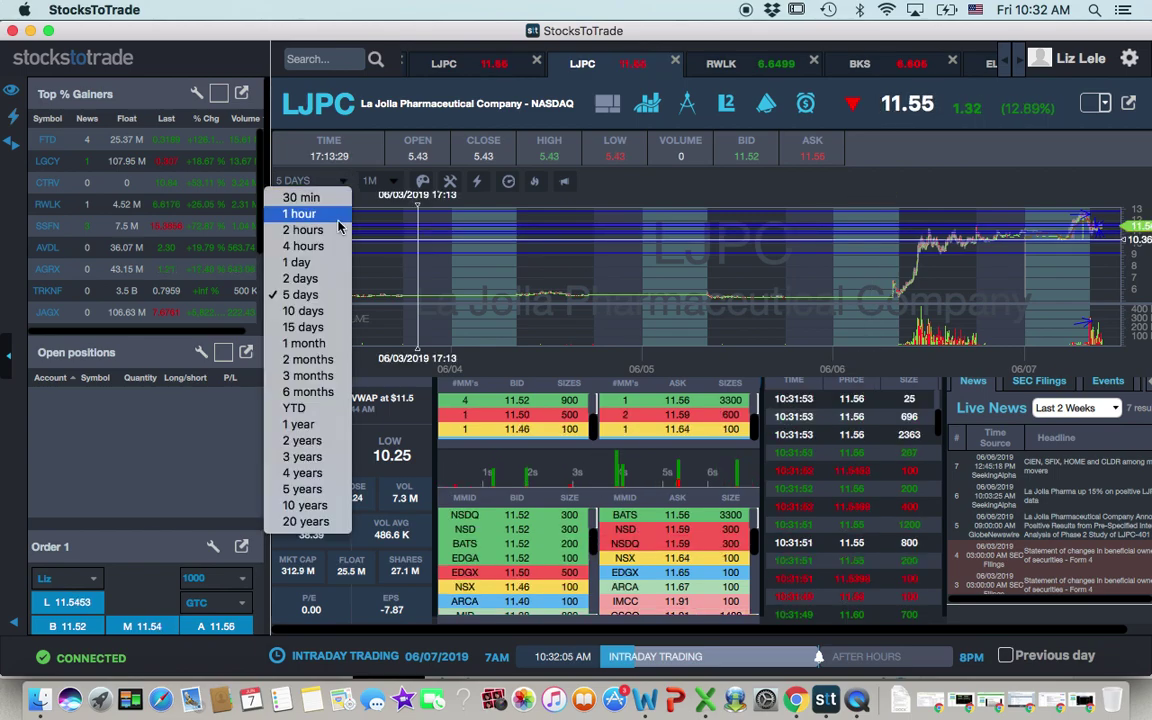
{"action": "left_click", "coordinate": [318, 288]}
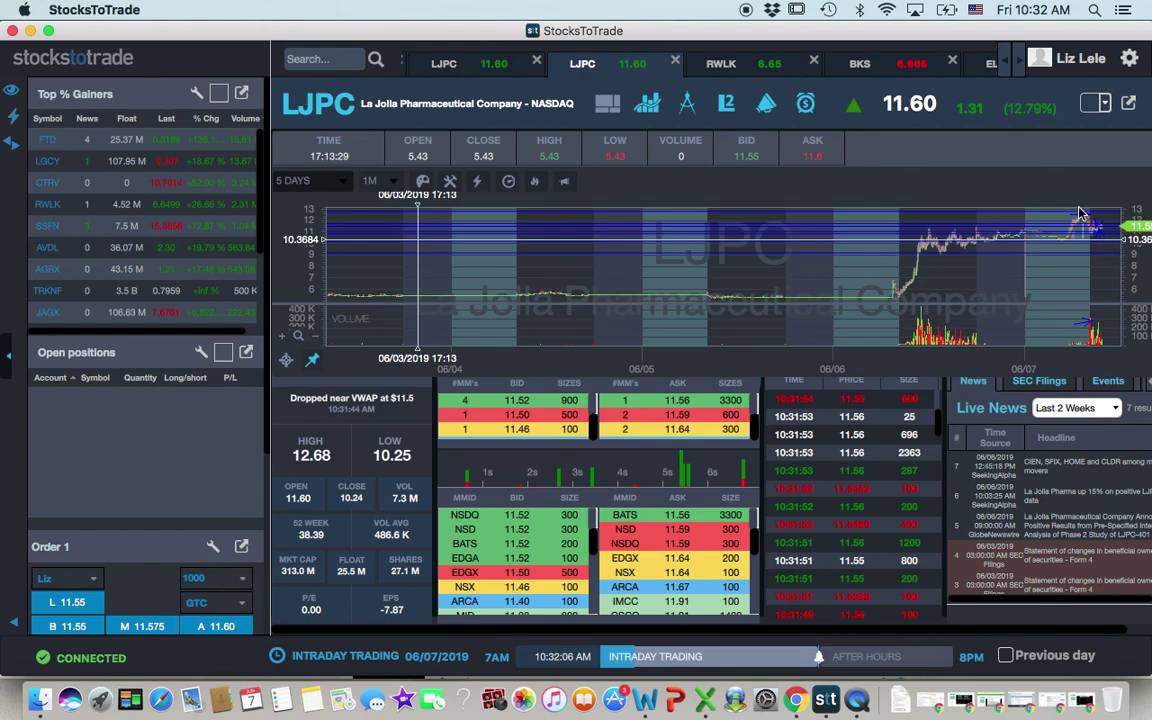
{"action": "scroll", "coordinate": [1090, 246], "scroll_direction": "up", "scroll_amount": 2}
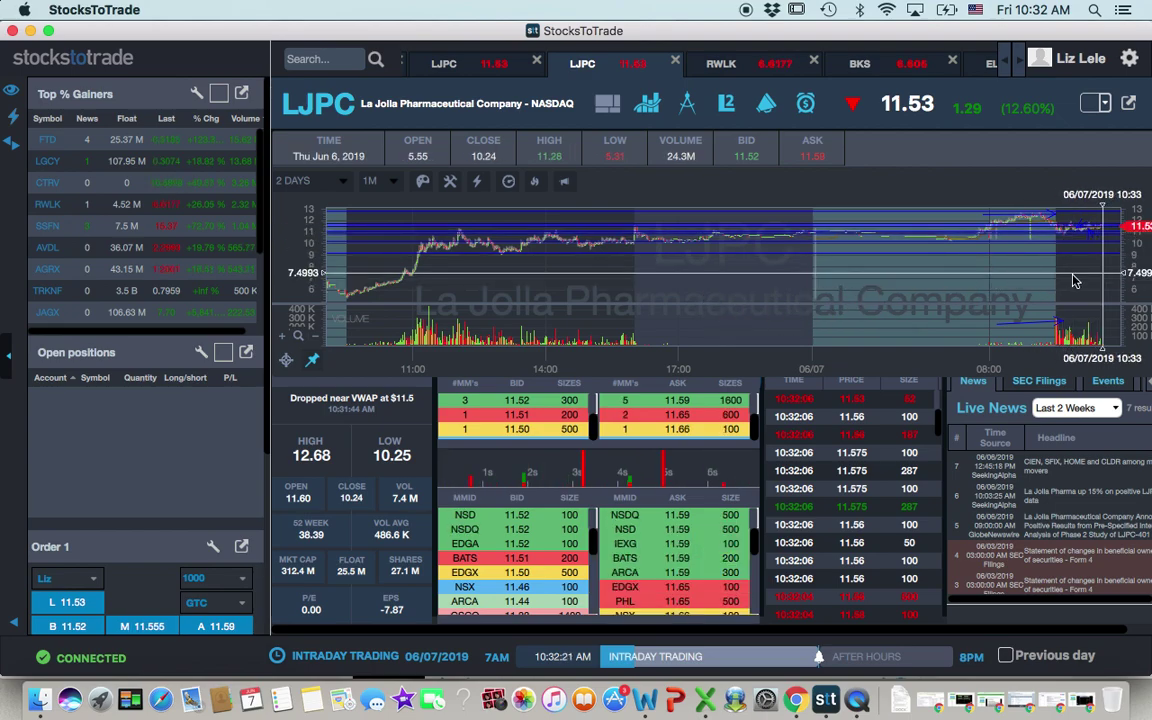
{"action": "left_click", "coordinate": [450, 181]}
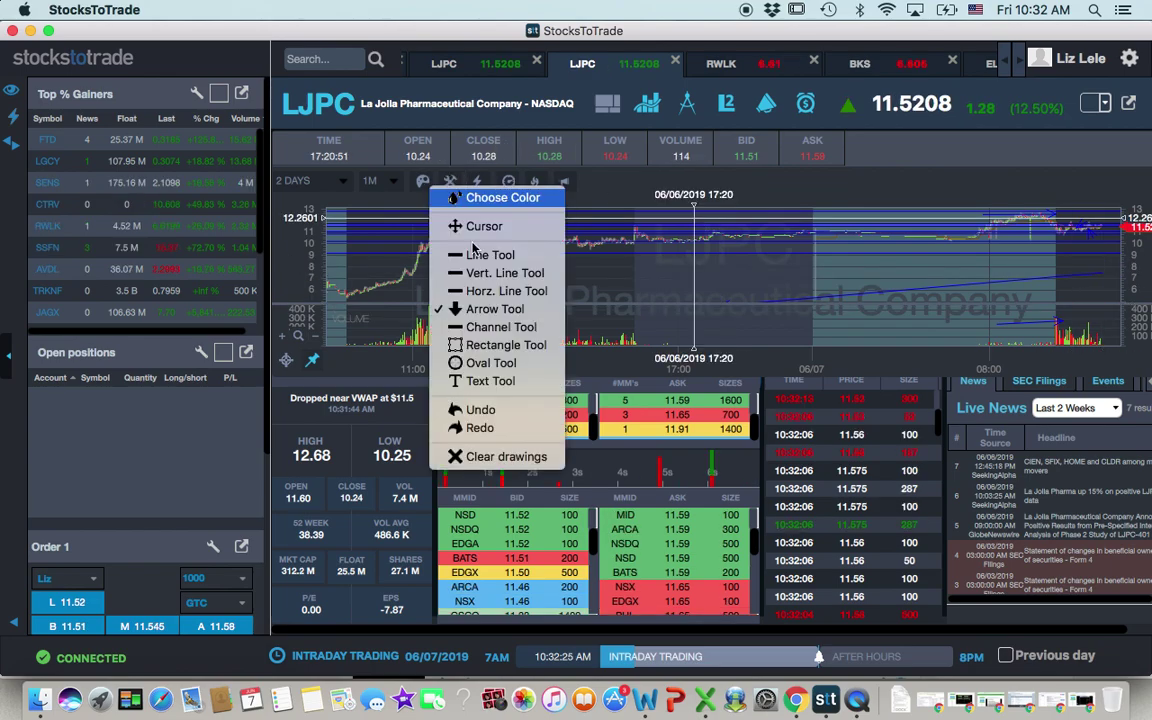
Step: Undo the three most recent drawings on the LJPC chart
{"action": "left_click", "coordinate": [510, 411]}
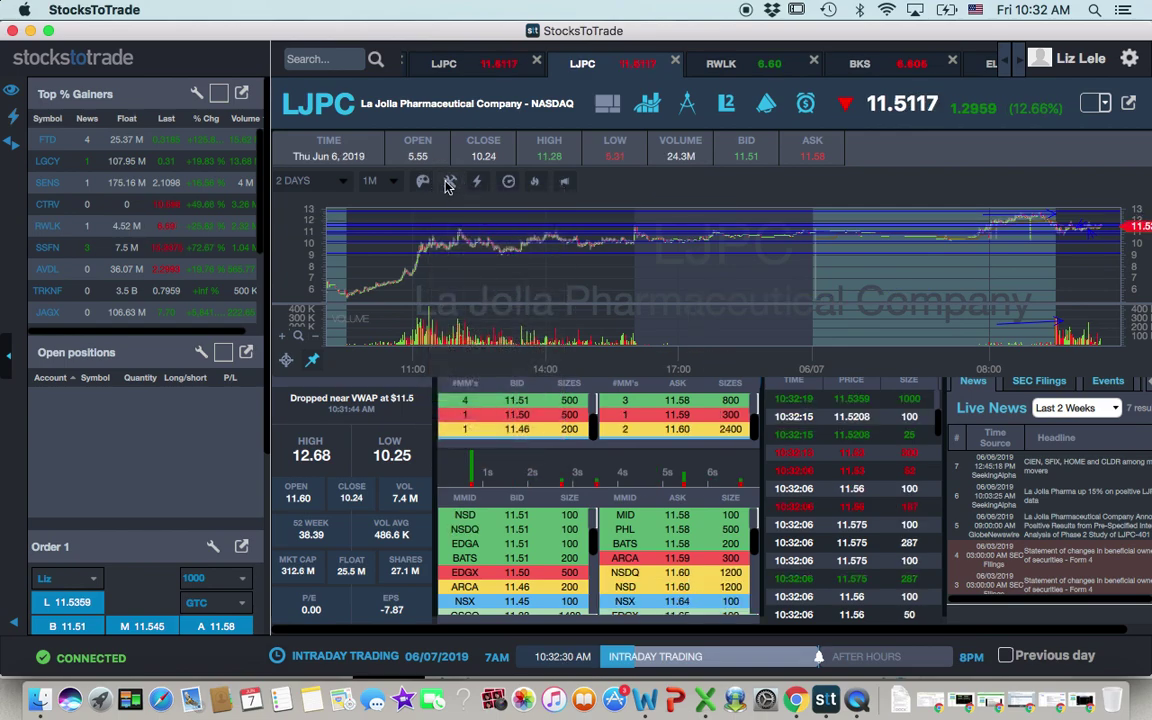
{"action": "left_click", "coordinate": [449, 184]}
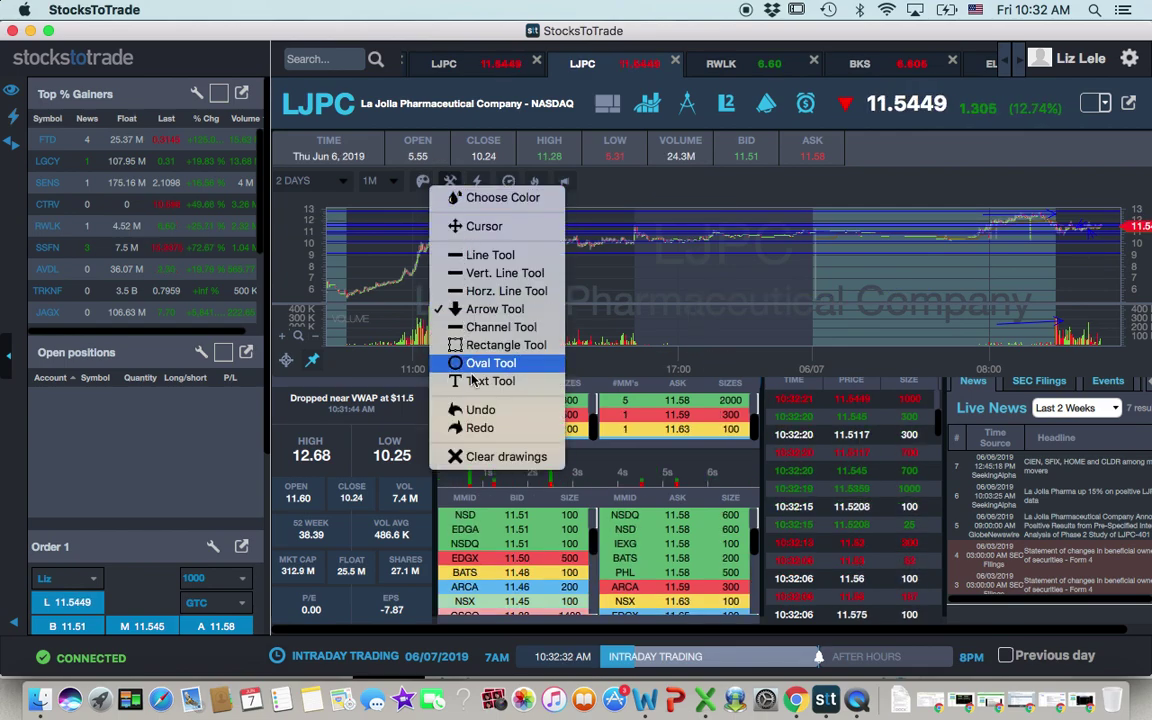
{"action": "left_click", "coordinate": [478, 411]}
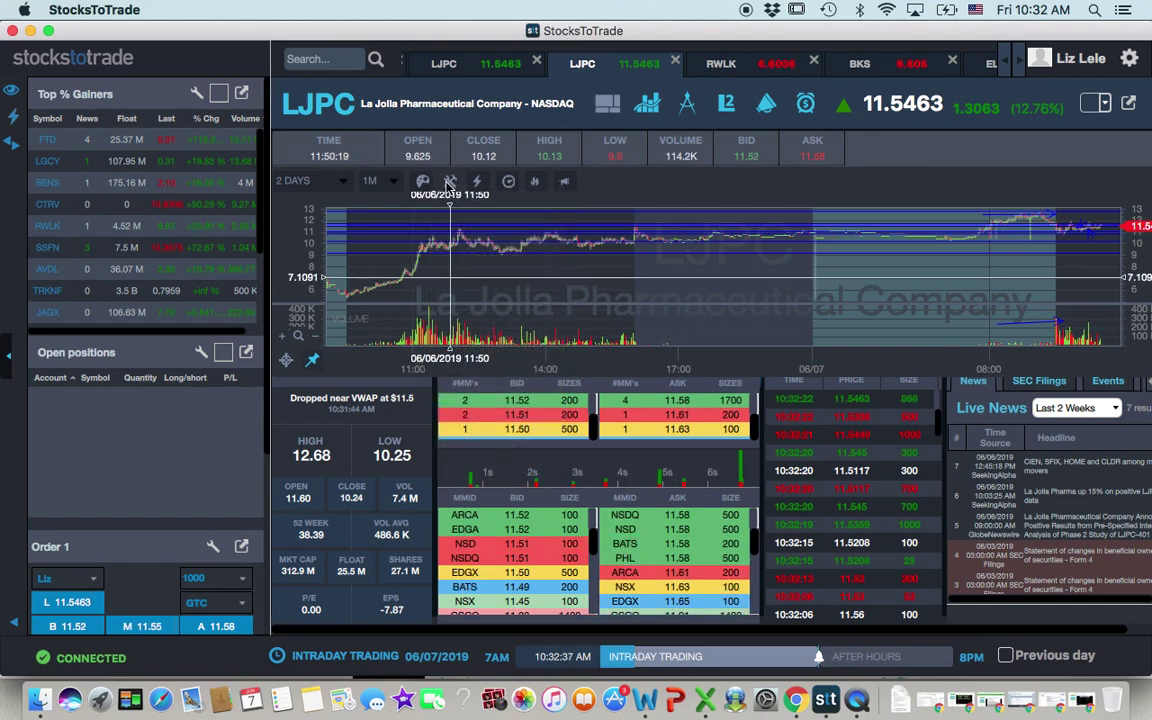
{"action": "left_click", "coordinate": [449, 181]}
{"action": "left_click", "coordinate": [459, 409]}
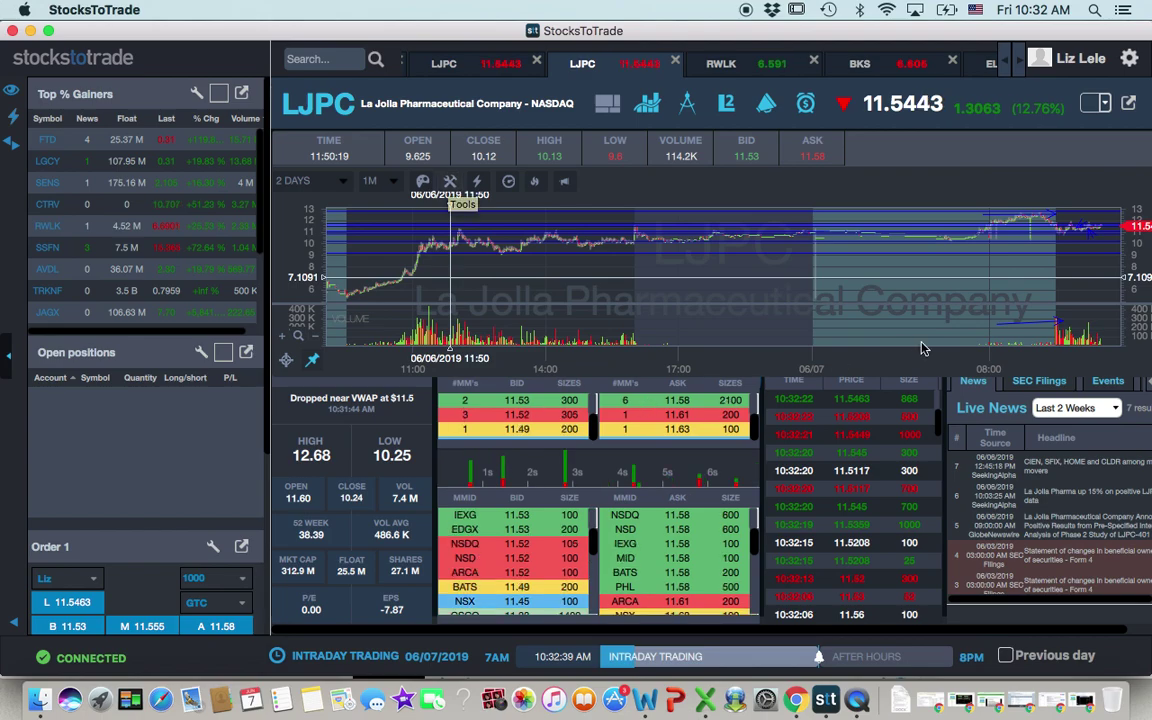
Step: Switch back to the plain Cursor and pan LJPC toward later 06/07 times
{"action": "left_click", "coordinate": [450, 181]}
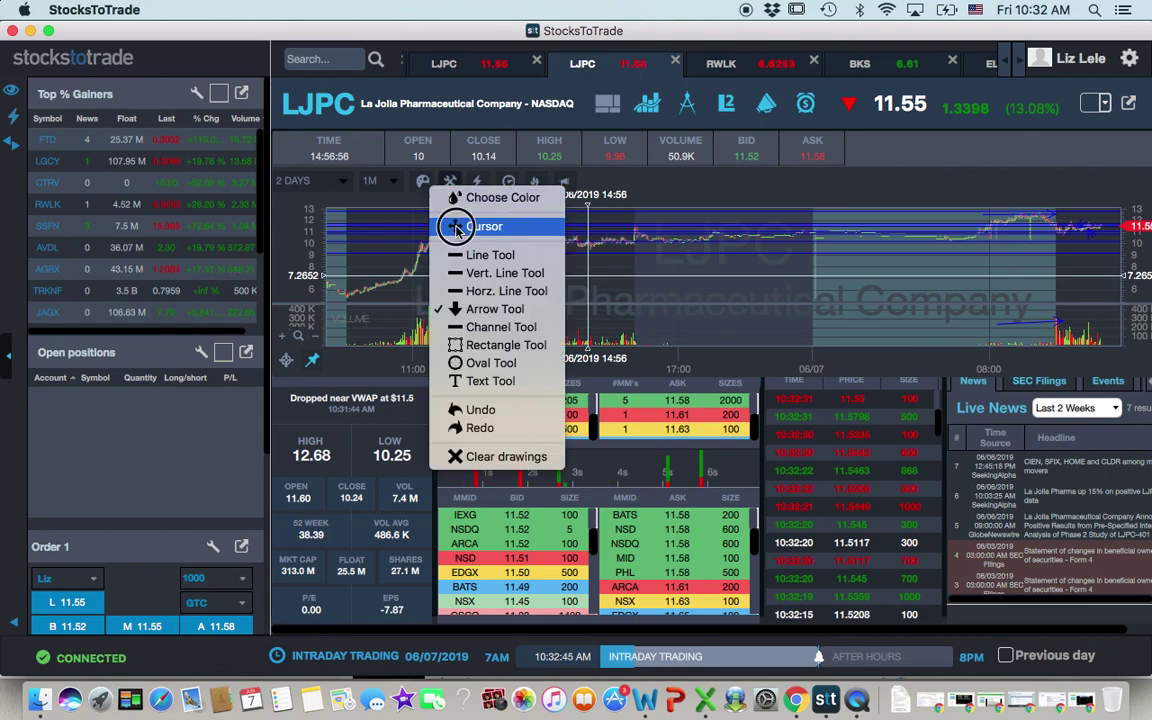
{"action": "left_click", "coordinate": [470, 227]}
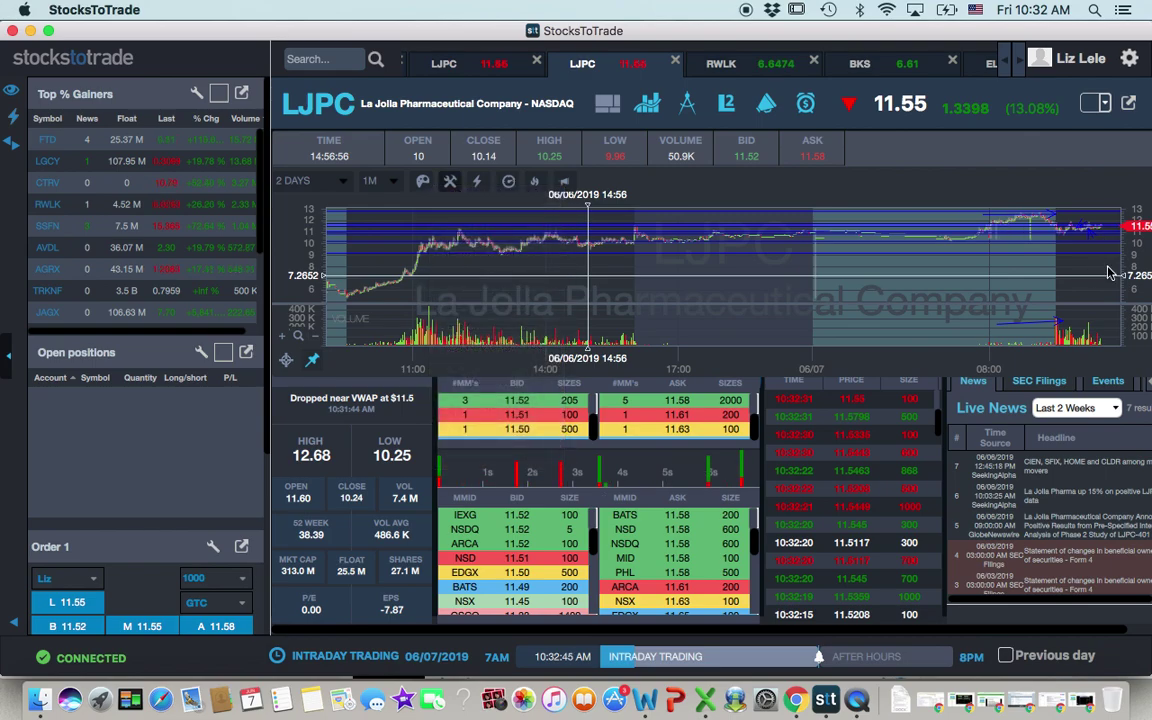
{"action": "left_click_drag", "start_coordinate": [1106, 267], "coordinate": [818, 283]}
Step: Zoom into 06/07 and frame the LJPC chart from about 08:30 to 10:30
{"action": "scroll", "coordinate": [907, 288], "scroll_direction": "up", "scroll_amount": 2}
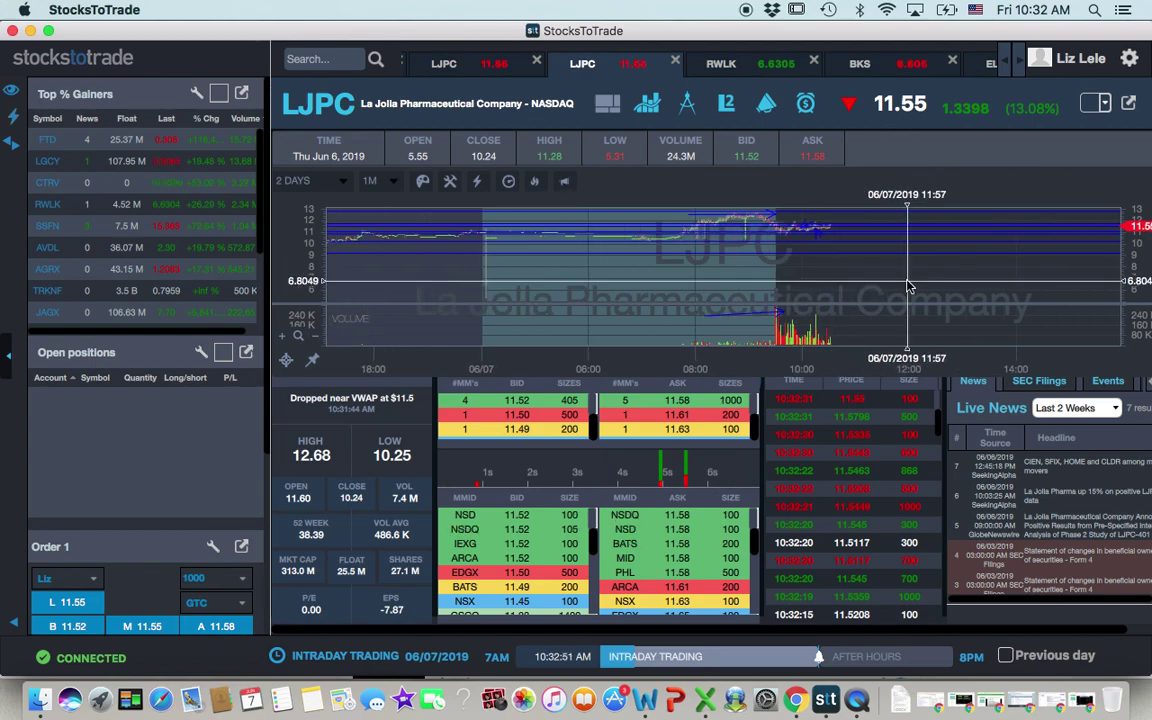
{"action": "scroll", "coordinate": [907, 288], "scroll_direction": "up", "scroll_amount": 3}
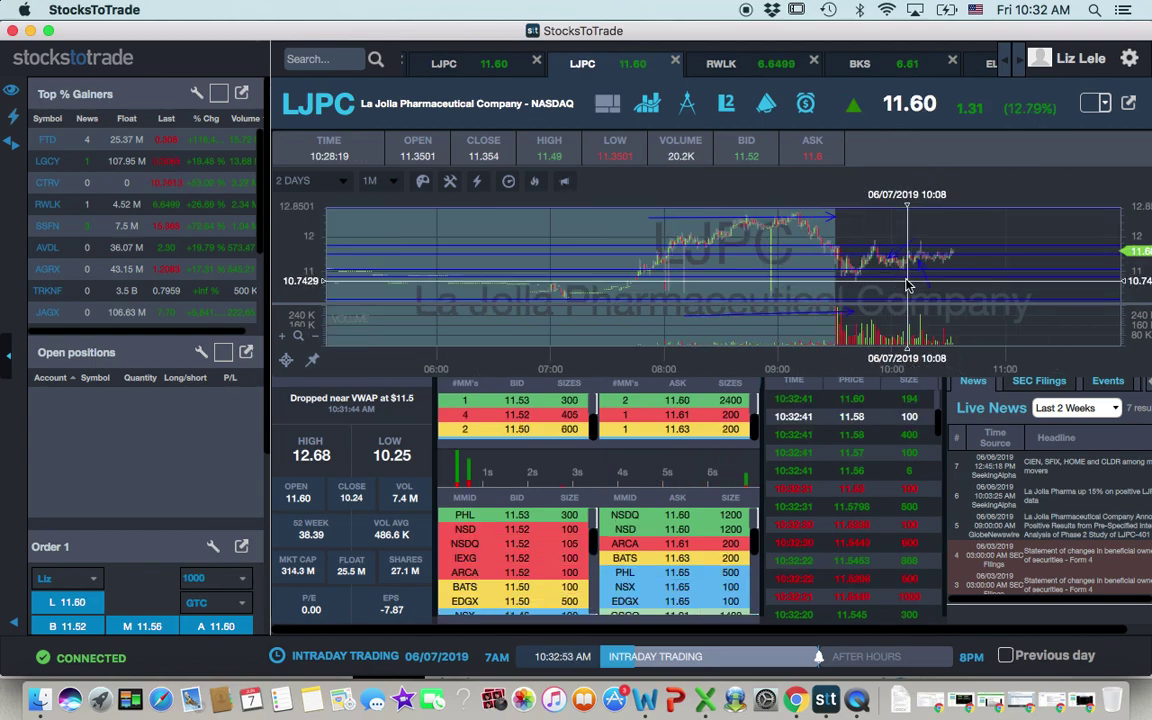
{"action": "scroll", "coordinate": [1087, 279], "scroll_direction": "up", "scroll_amount": 1}
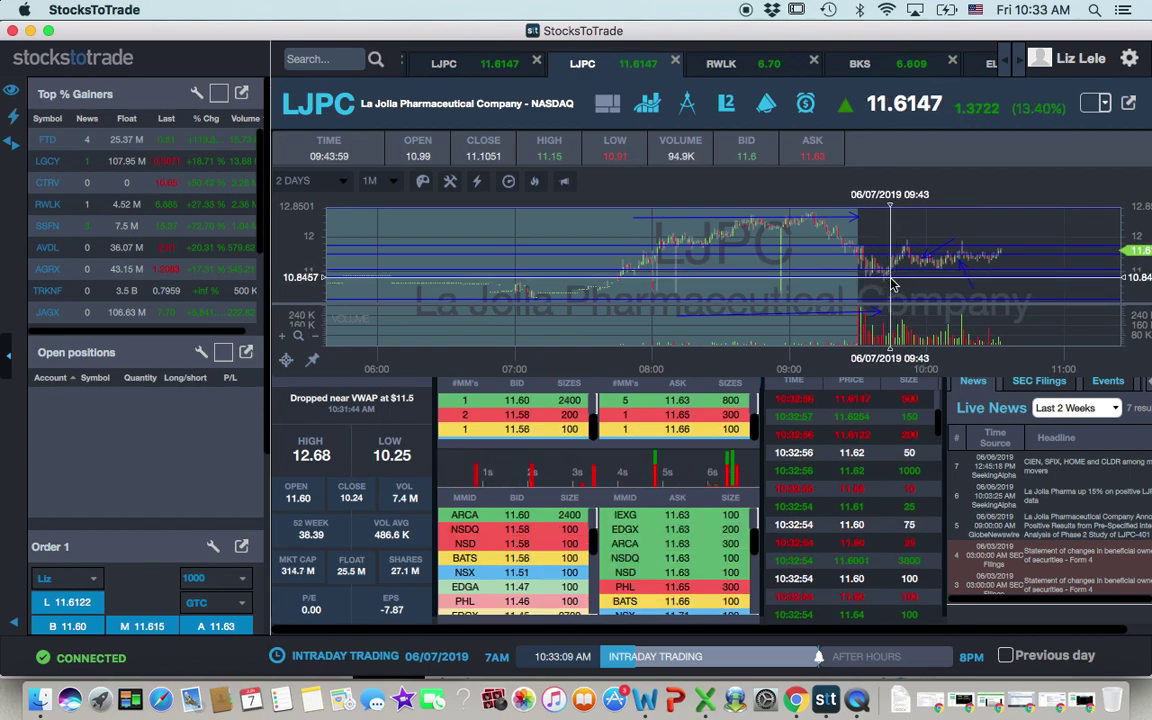
{"action": "scroll", "coordinate": [930, 287], "scroll_direction": "up", "scroll_amount": 5}
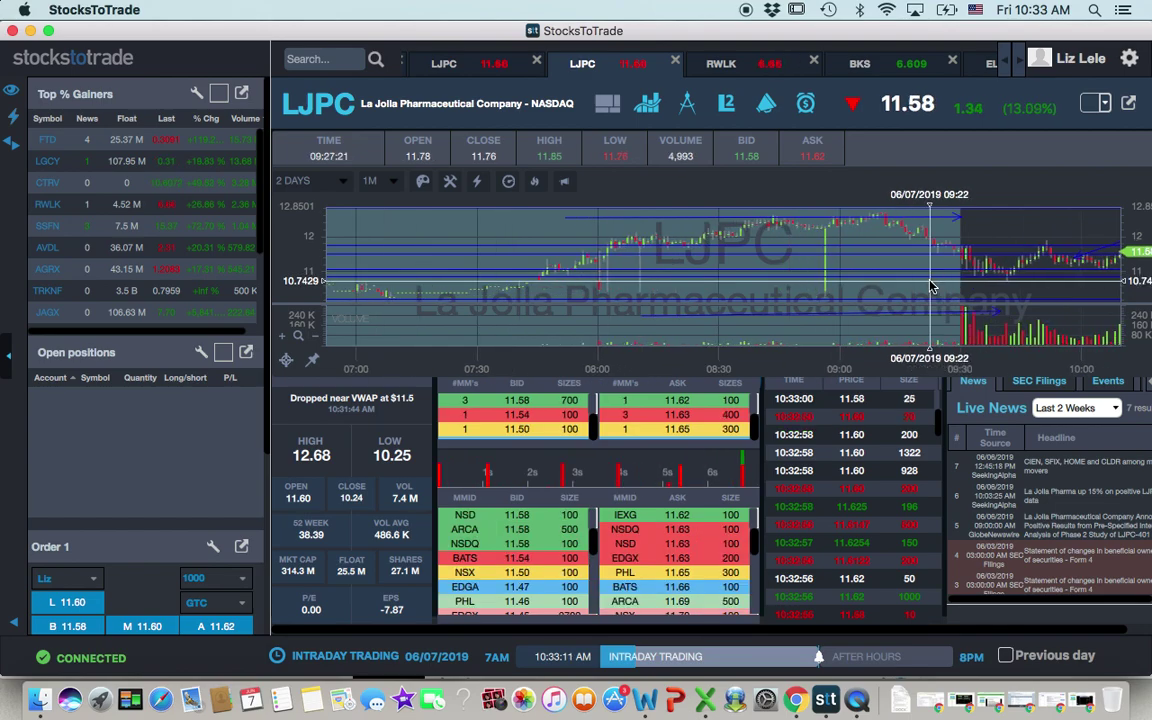
{"action": "left_click_drag", "start_coordinate": [1099, 289], "coordinate": [848, 309]}
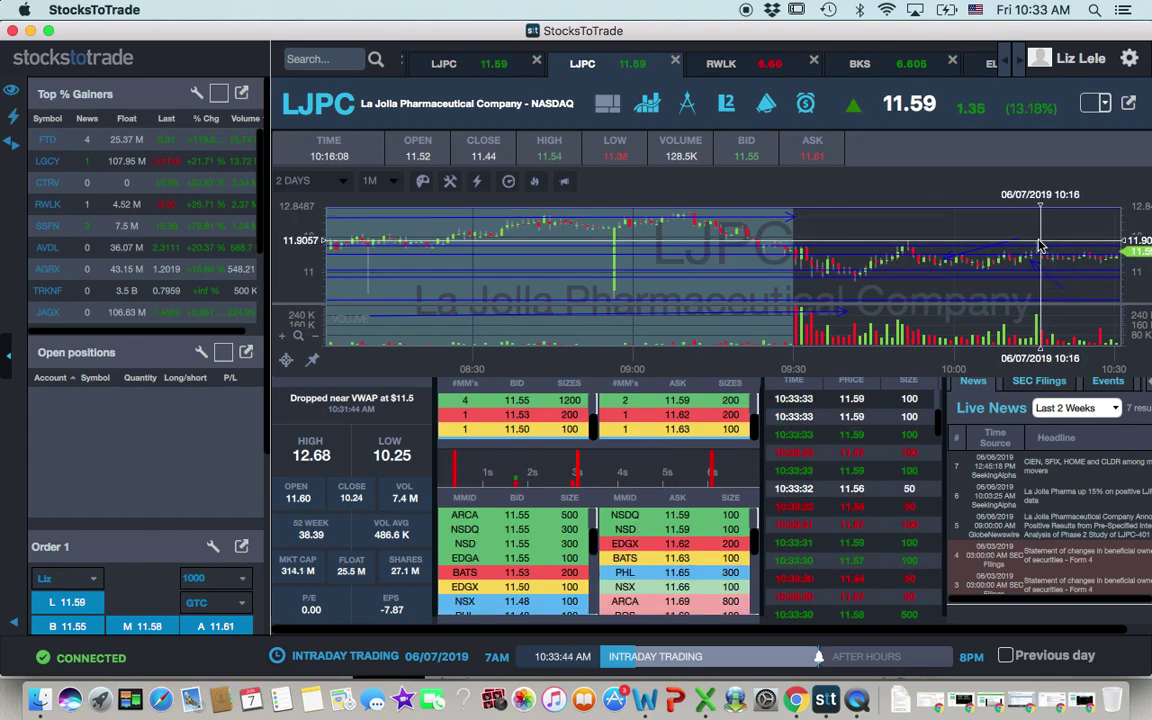
Step: Pan LJPC to span 09:00–11:00 on 06/07, then switch to the 5-minute chart
{"action": "left_click", "coordinate": [1057, 217]}
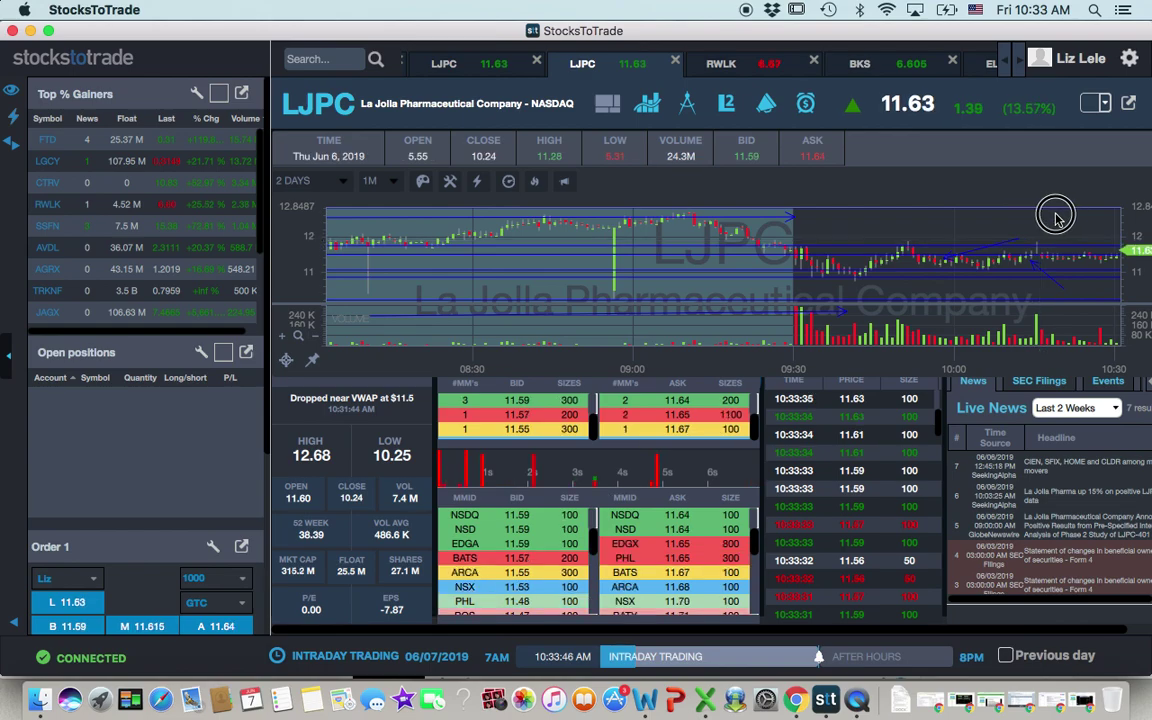
{"action": "left_click_drag", "start_coordinate": [1057, 217], "coordinate": [900, 213]}
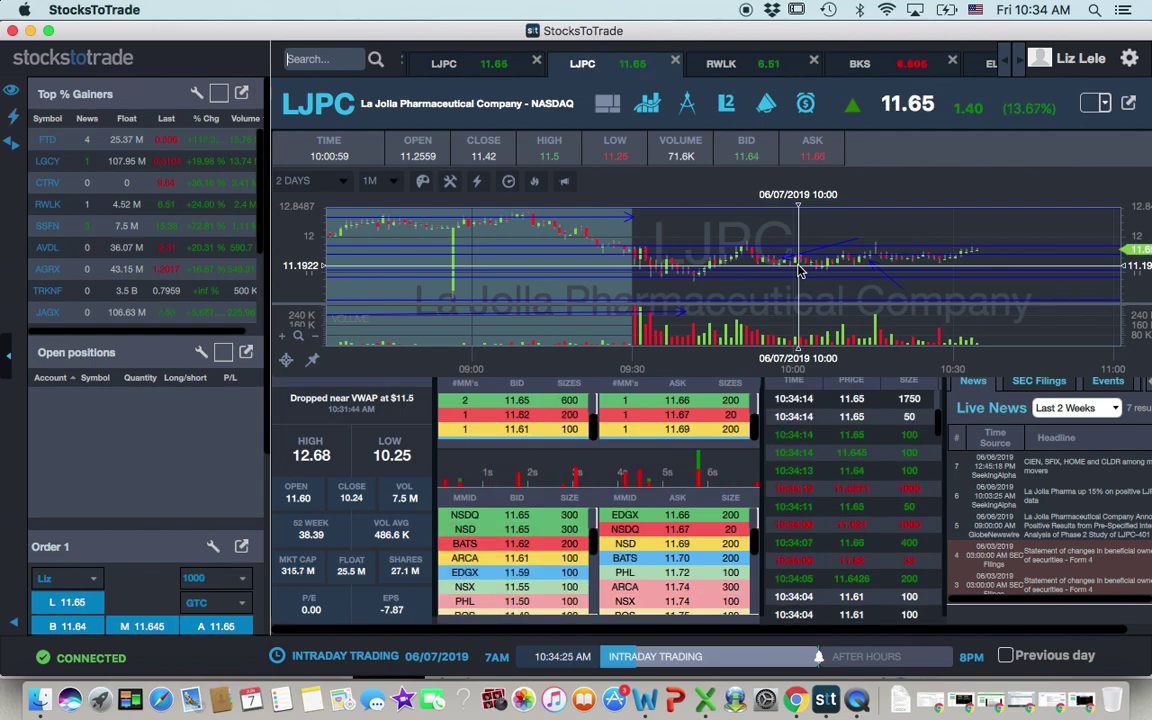
{"action": "left_click", "coordinate": [445, 64]}
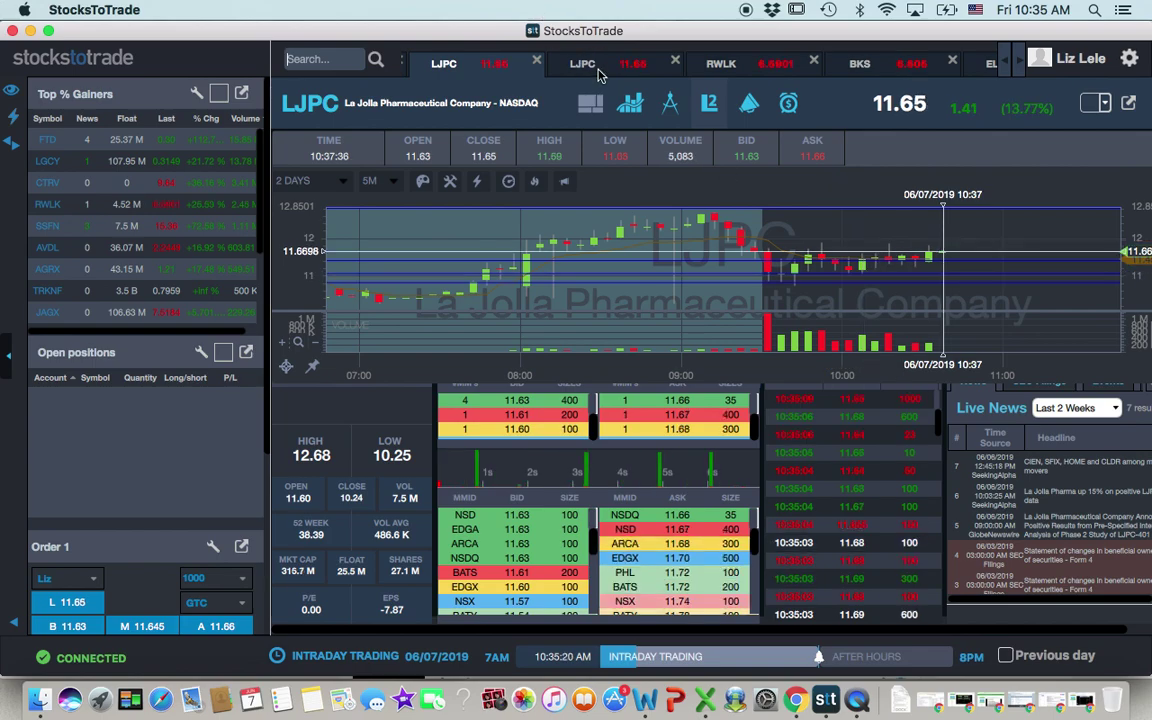
Step: Return to the LJPC 1-minute chart tab
{"action": "left_click", "coordinate": [600, 75]}
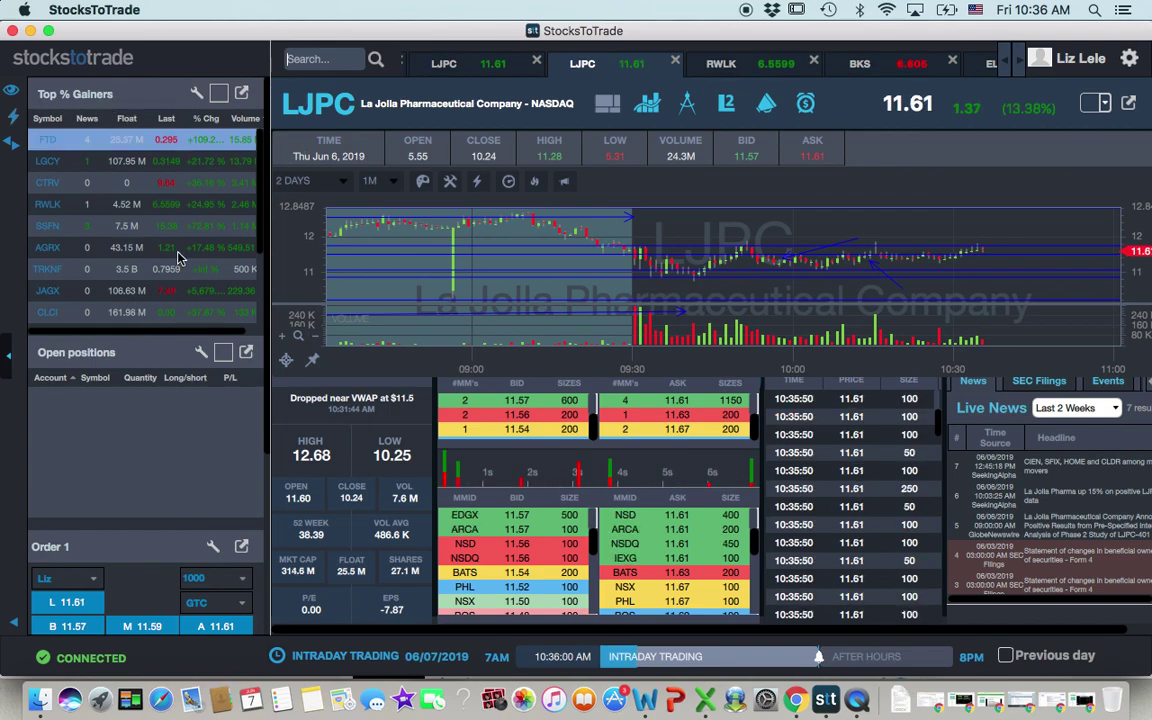
Step: Review RWLK, then view and close the BKS and ELTK tickers
{"action": "left_click", "coordinate": [759, 64]}
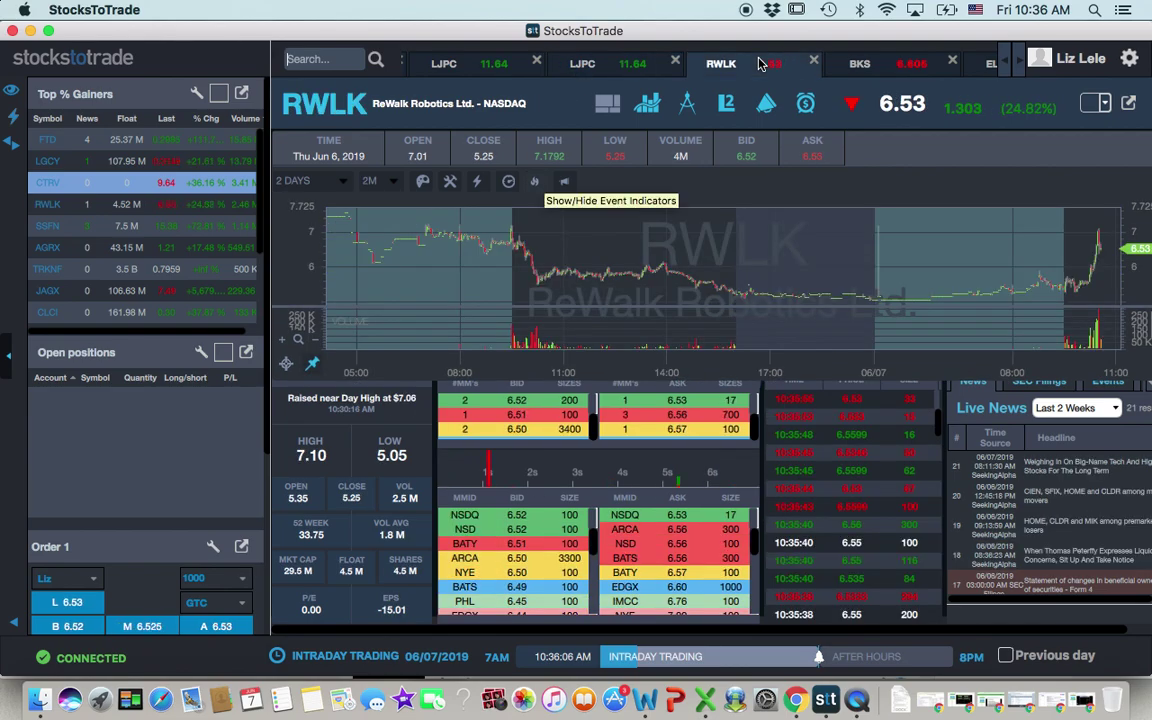
{"action": "left_click", "coordinate": [1020, 64]}
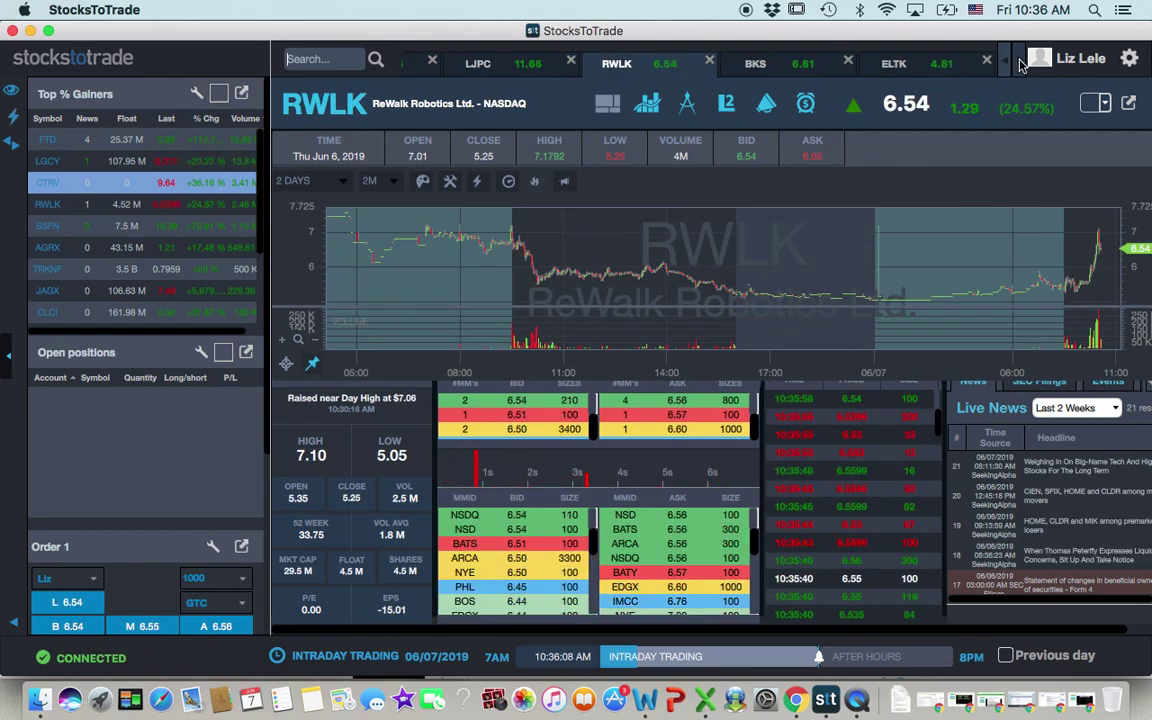
{"action": "left_click", "coordinate": [1020, 64]}
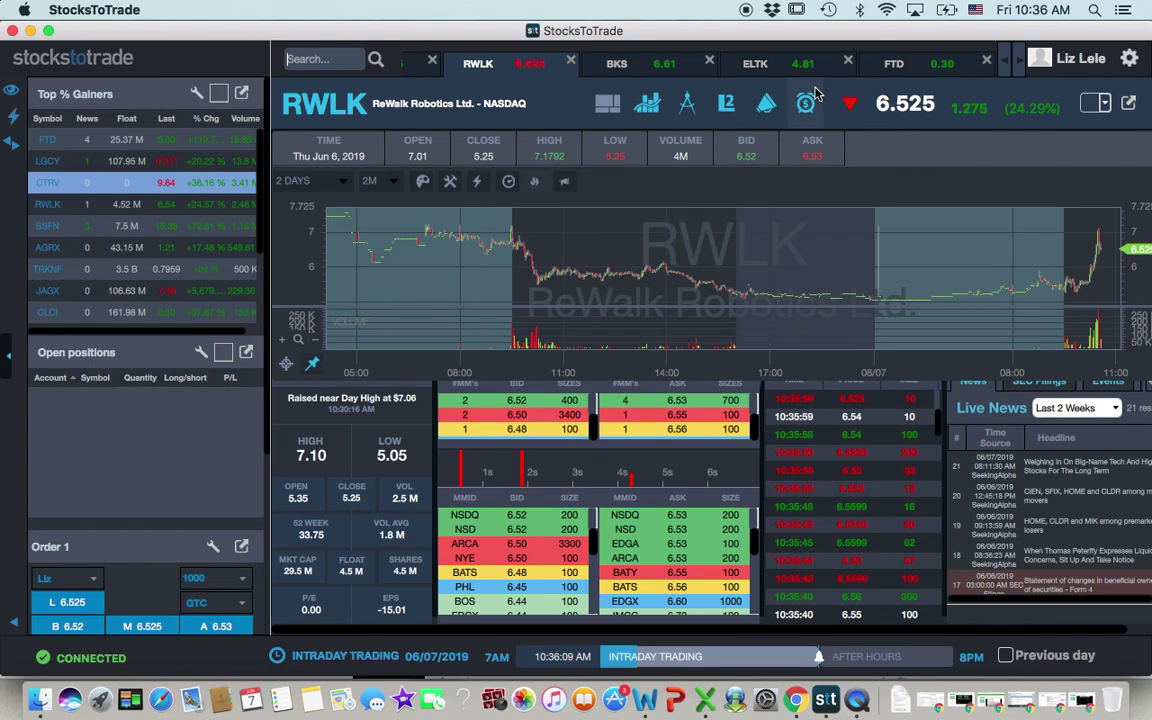
{"action": "left_click", "coordinate": [657, 68]}
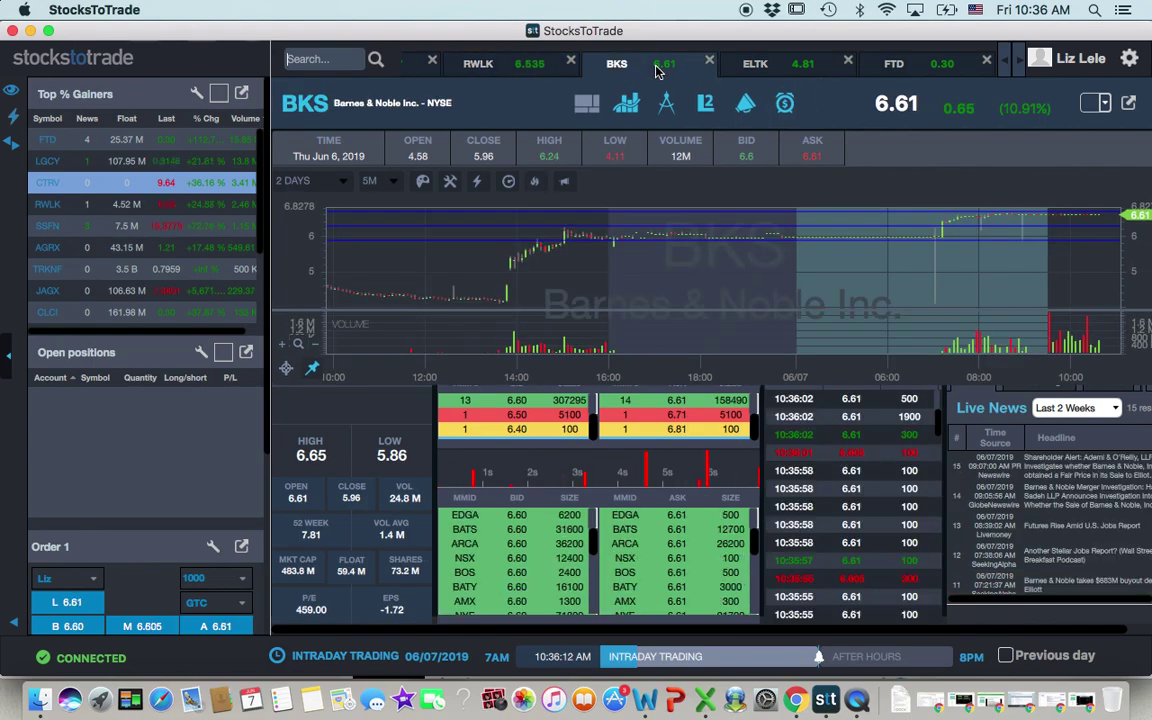
{"action": "left_click", "coordinate": [709, 63]}
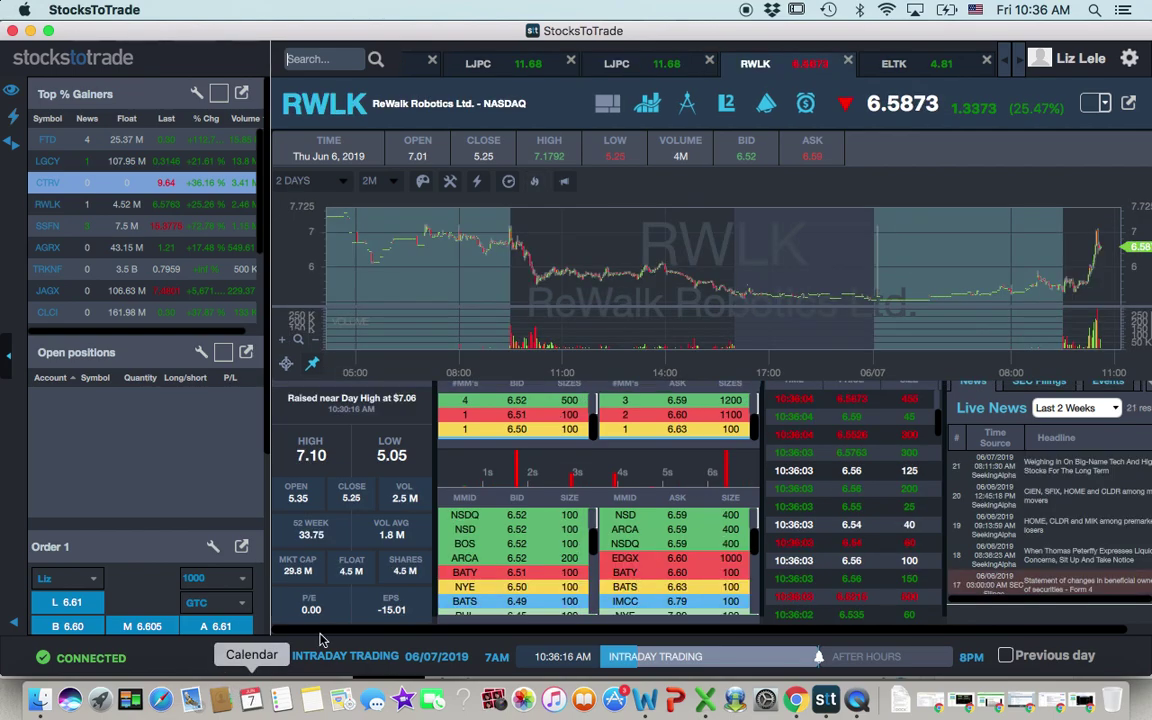
{"action": "left_click", "coordinate": [902, 64]}
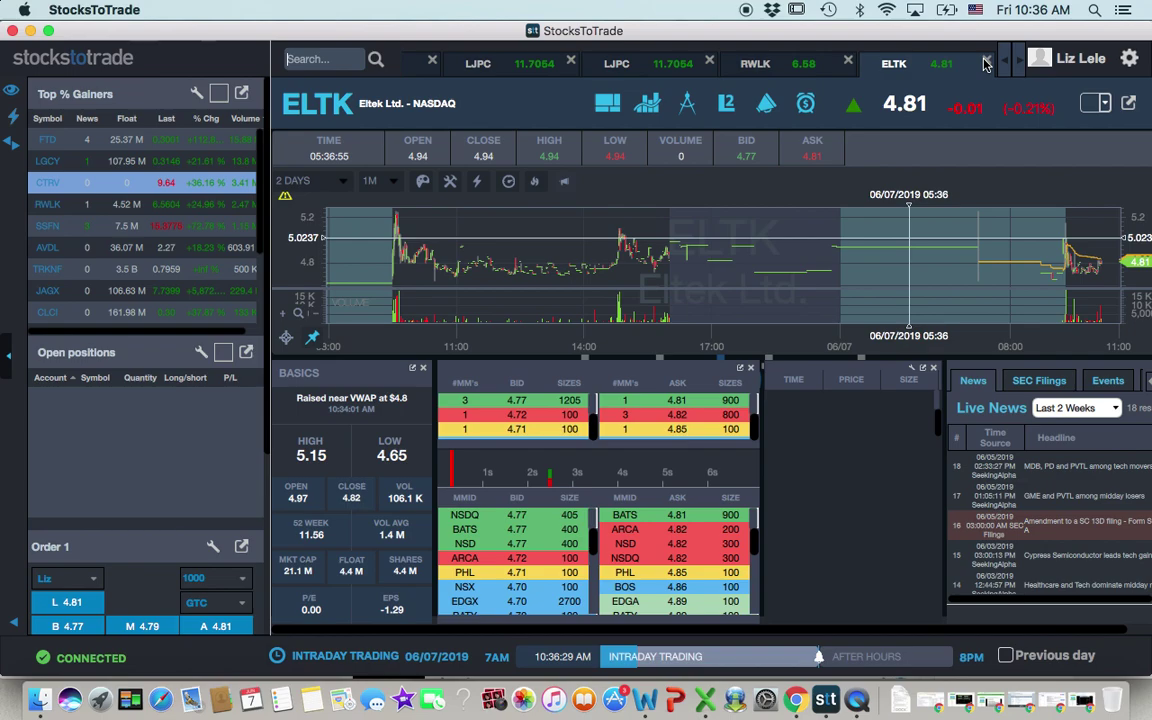
{"action": "left_click", "coordinate": [986, 60]}
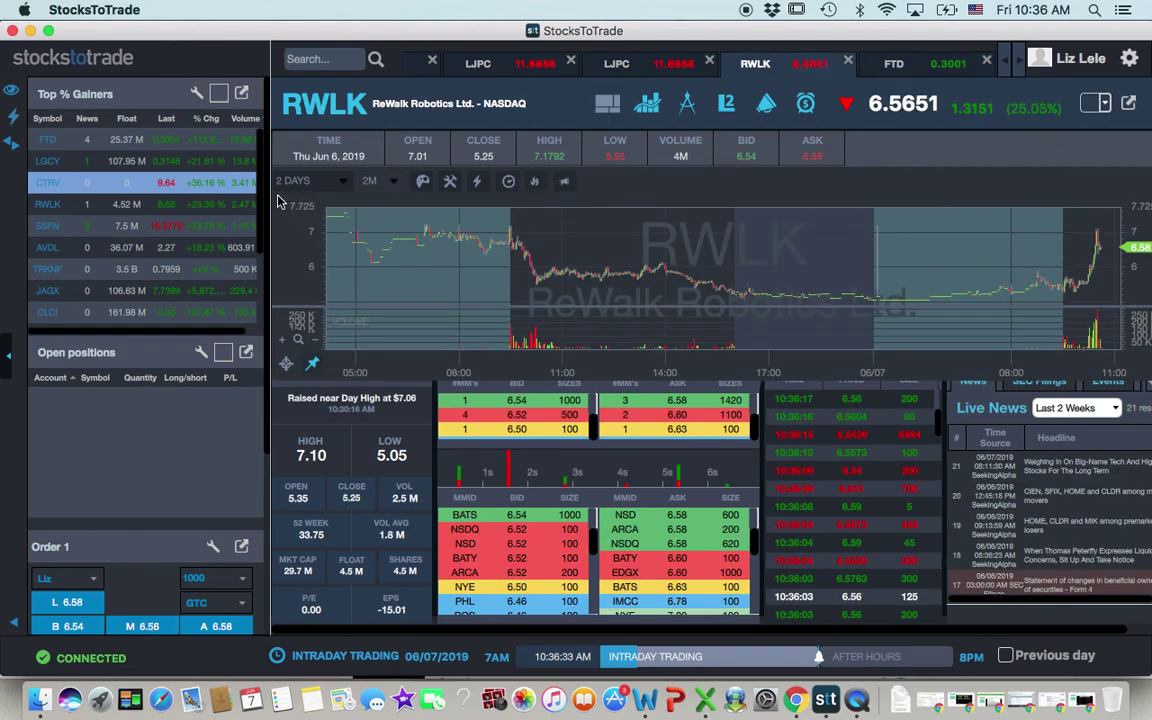
Step: View and close the FTD, SBOT and SSFN tickers, then bring up CTRV
{"action": "left_click", "coordinate": [946, 64]}
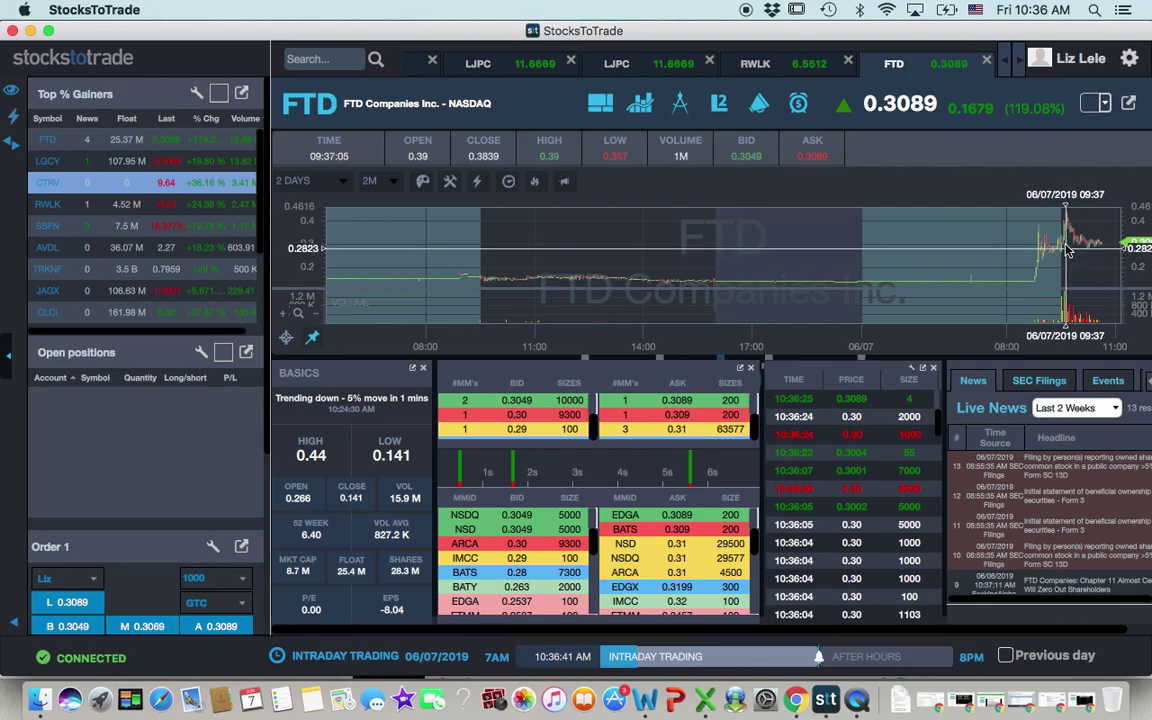
{"action": "left_click", "coordinate": [987, 64]}
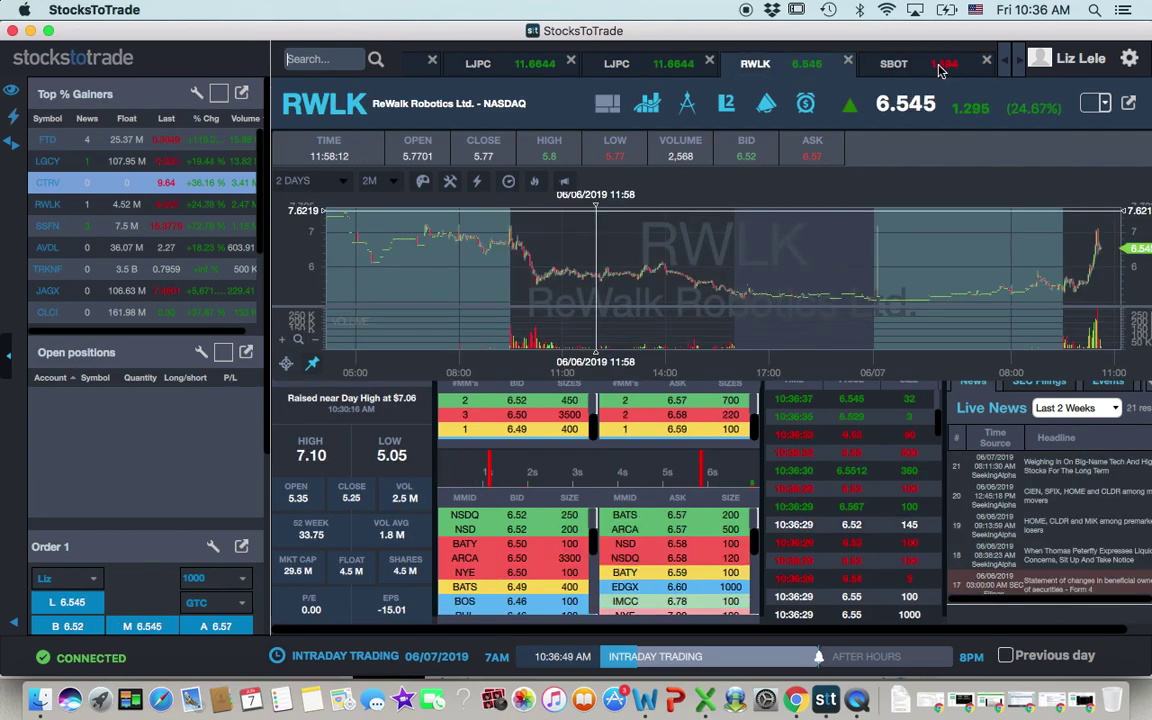
{"action": "left_click", "coordinate": [940, 66]}
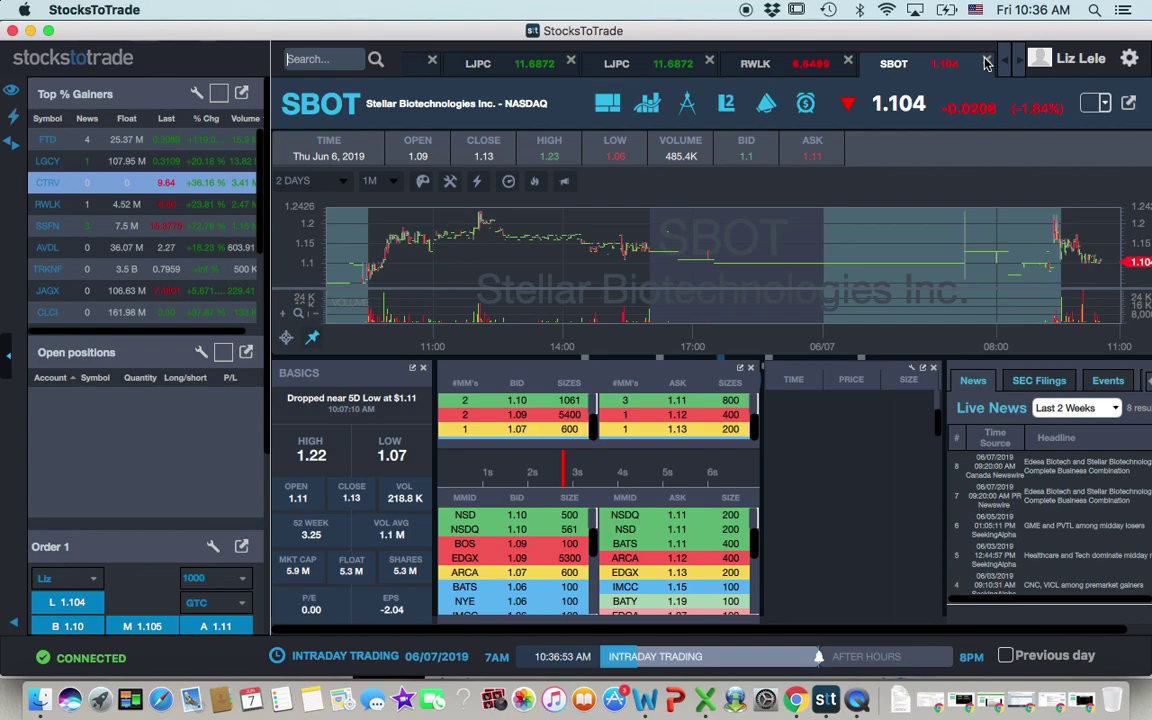
{"action": "left_click", "coordinate": [986, 62]}
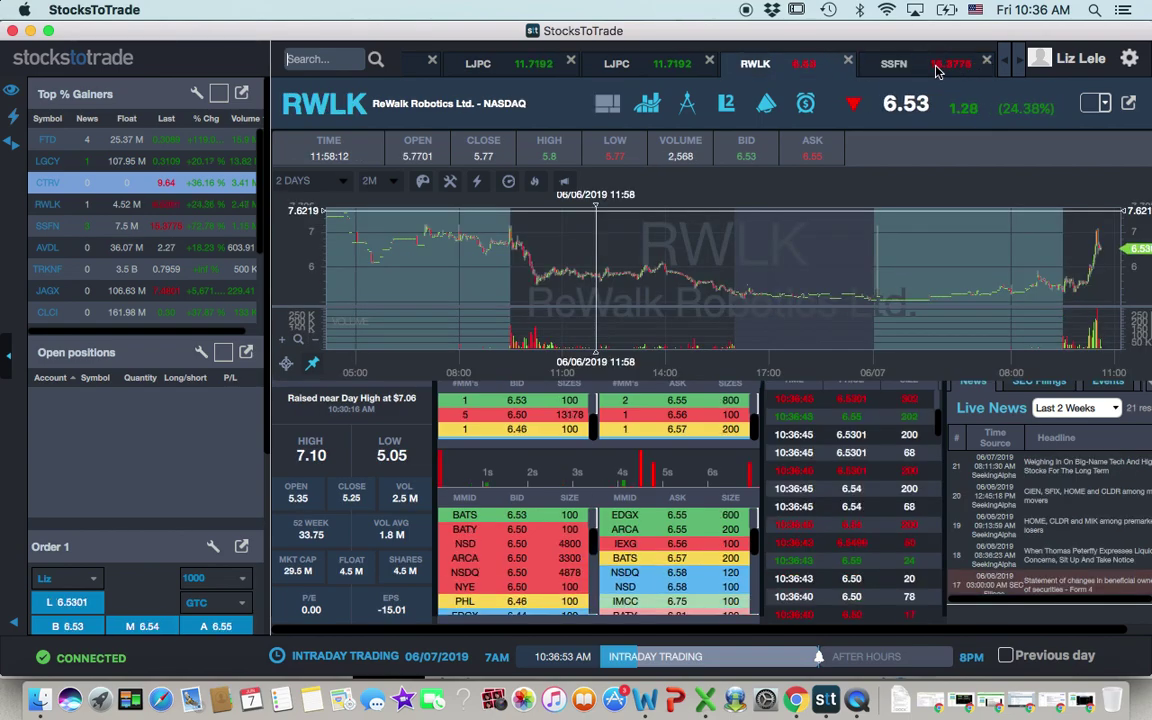
{"action": "left_click", "coordinate": [938, 70]}
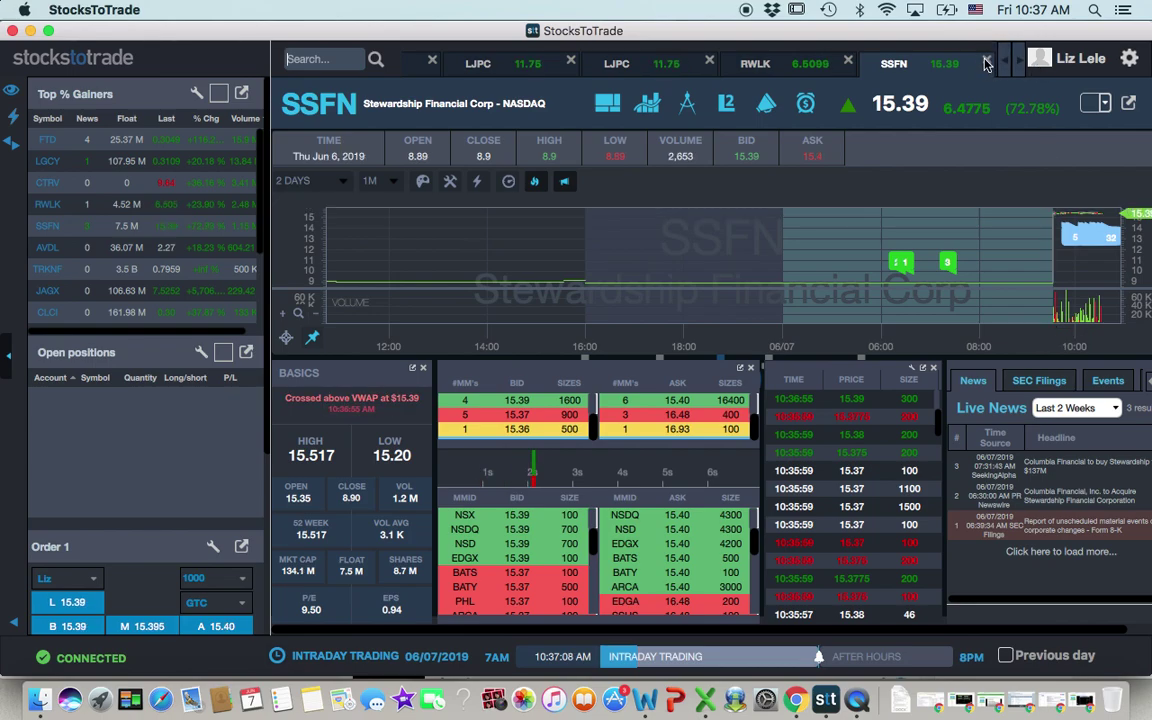
{"action": "left_click", "coordinate": [986, 63]}
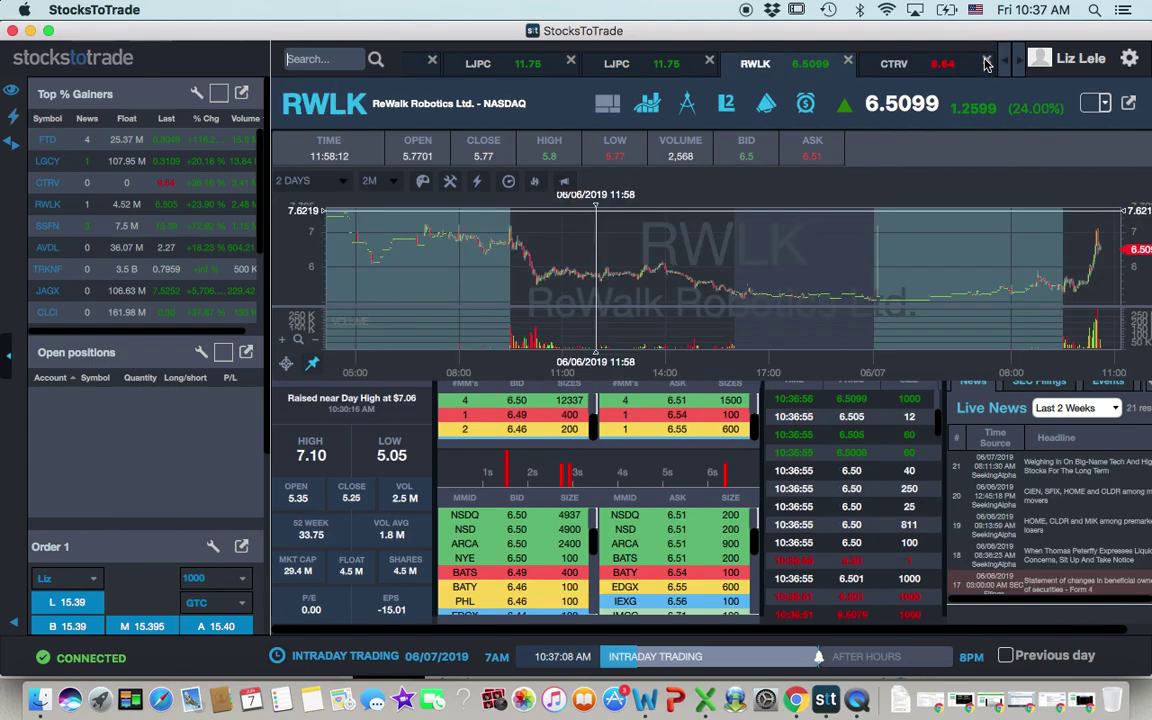
{"action": "left_click", "coordinate": [932, 74]}
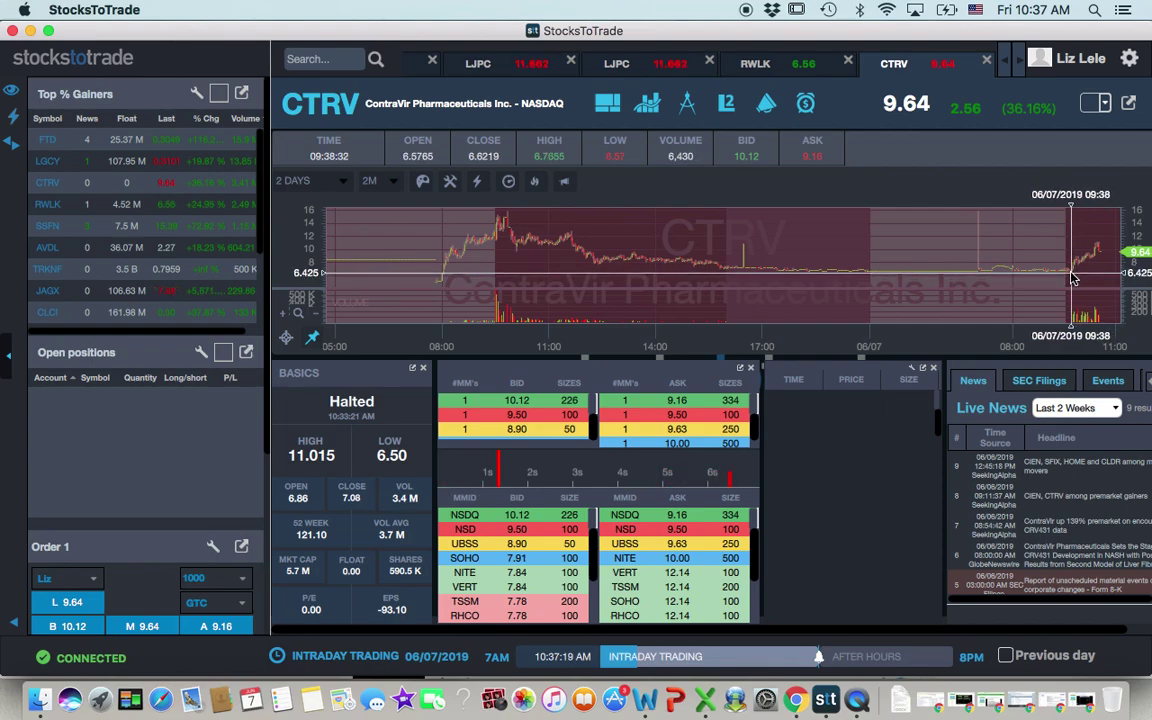
Step: Pan the CTRV chart to later times, reselect CTRV, then return to the annotated LJPC 5-minute chart
{"action": "scroll", "coordinate": [1072, 278], "scroll_direction": "up", "scroll_amount": 5}
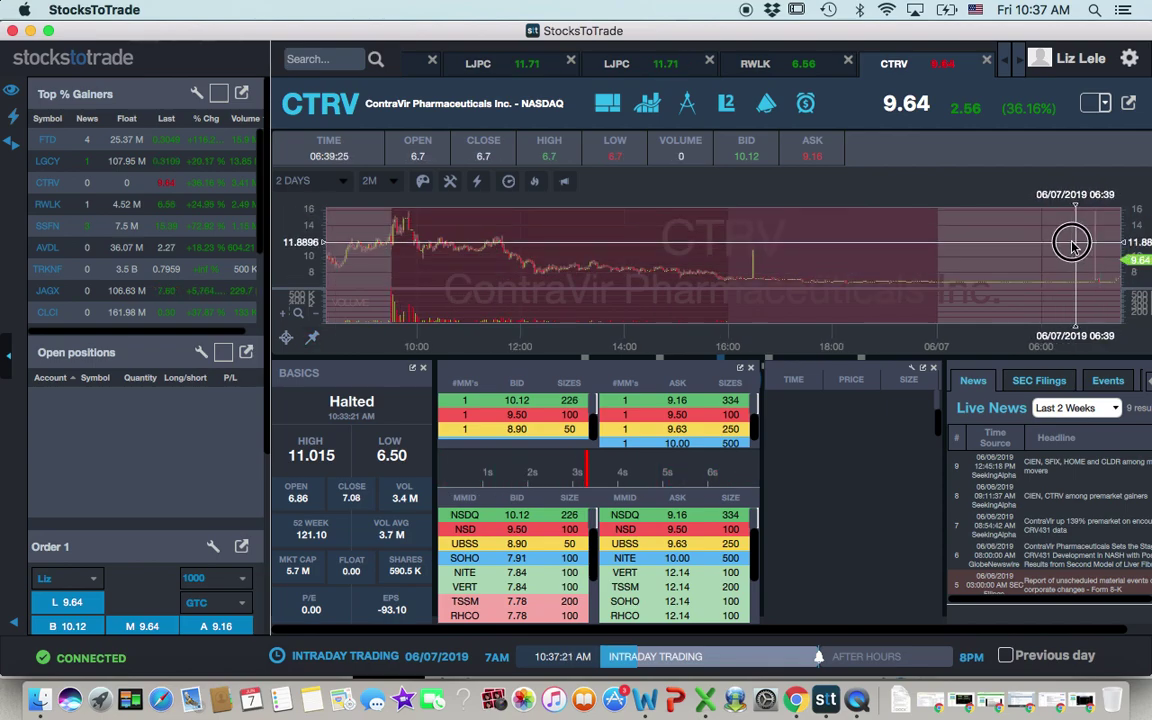
{"action": "left_click_drag", "start_coordinate": [1072, 245], "coordinate": [866, 219]}
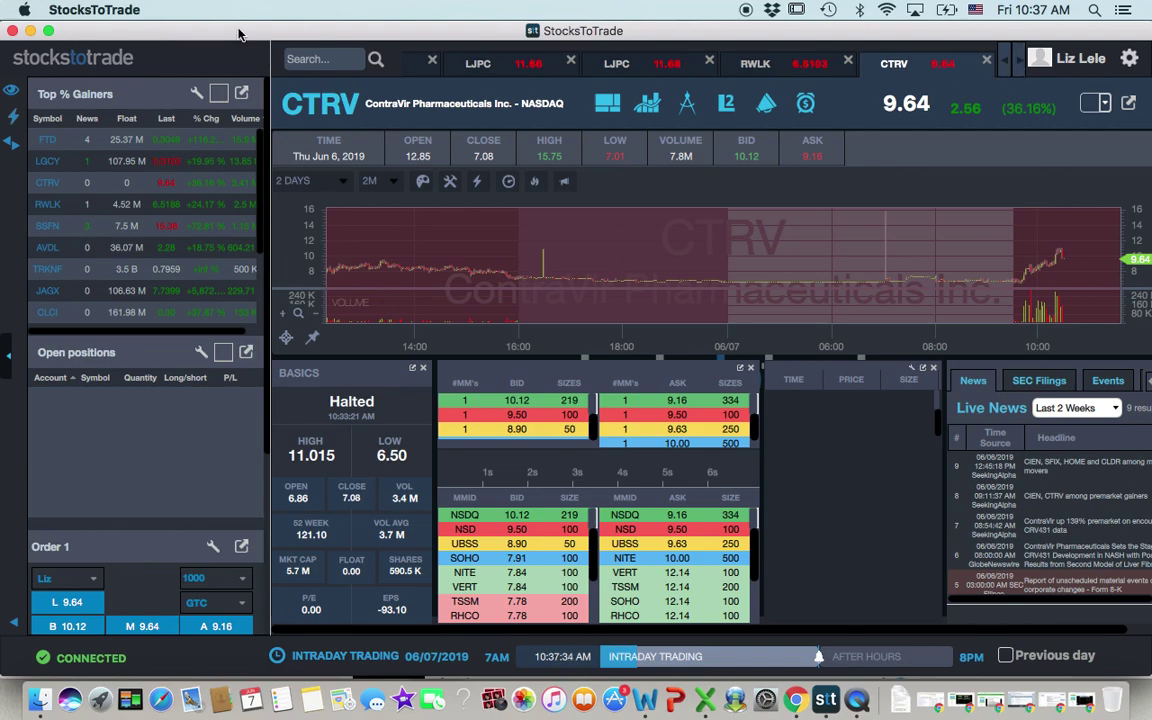
{"action": "left_click", "coordinate": [38, 188]}
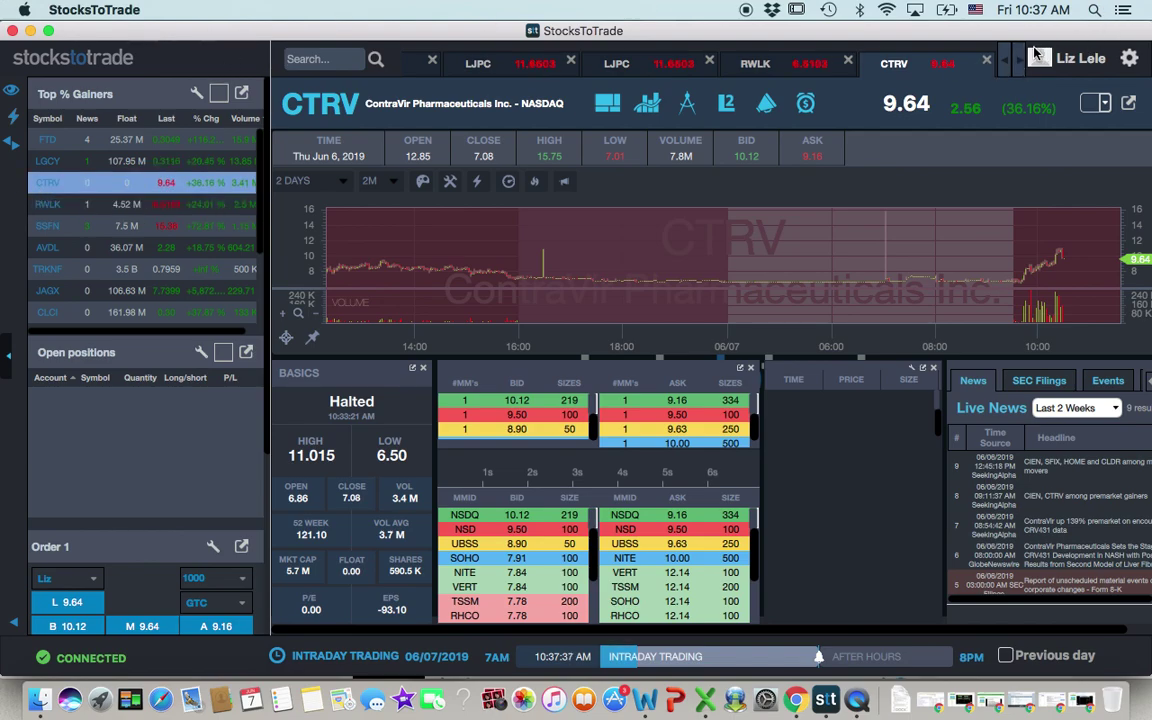
{"action": "left_click", "coordinate": [1003, 64]}
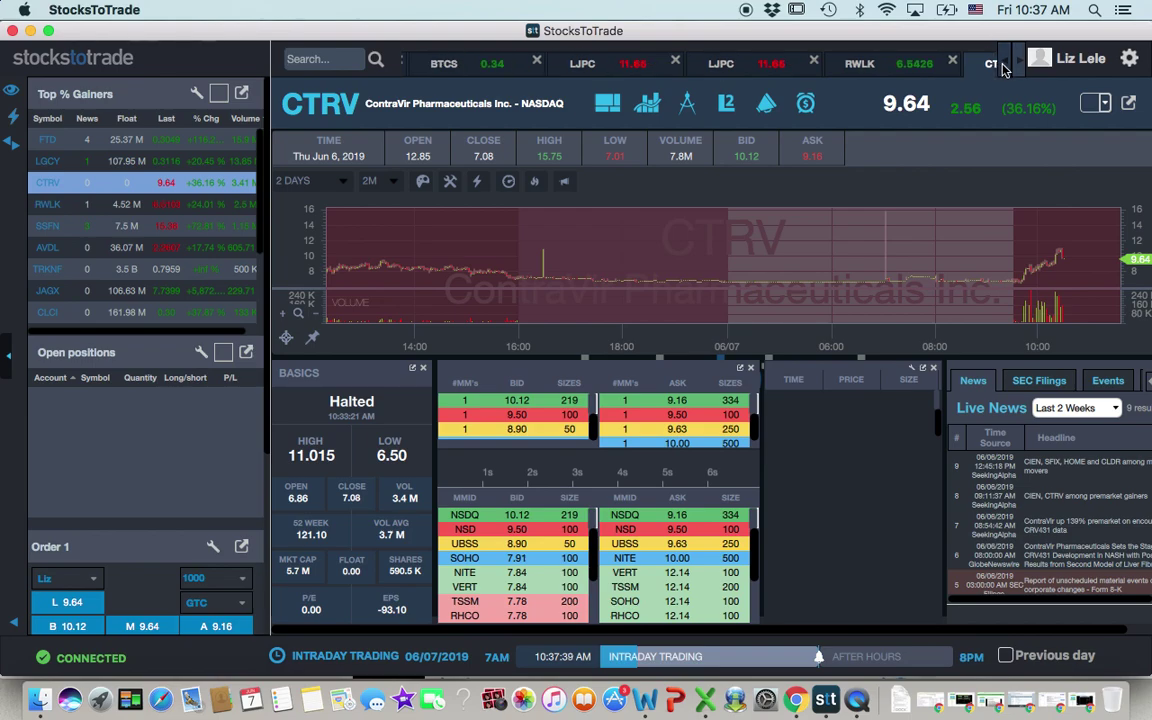
{"action": "left_click", "coordinate": [583, 64]}
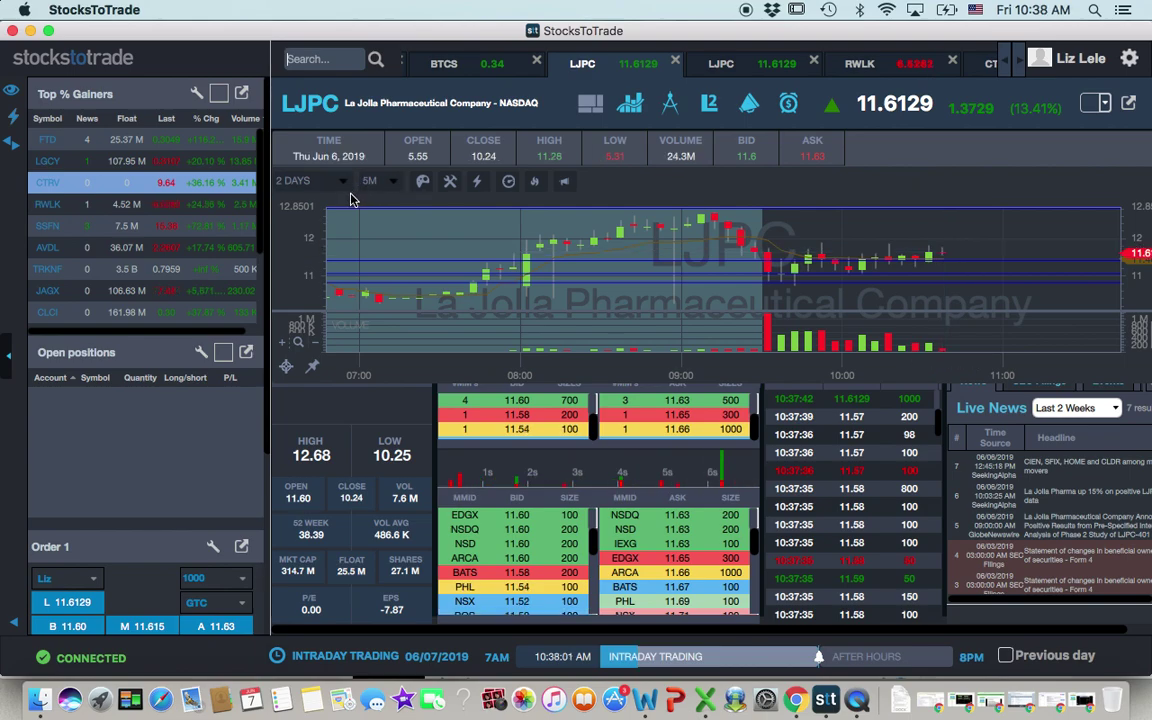
{"action": "left_click", "coordinate": [305, 58]}
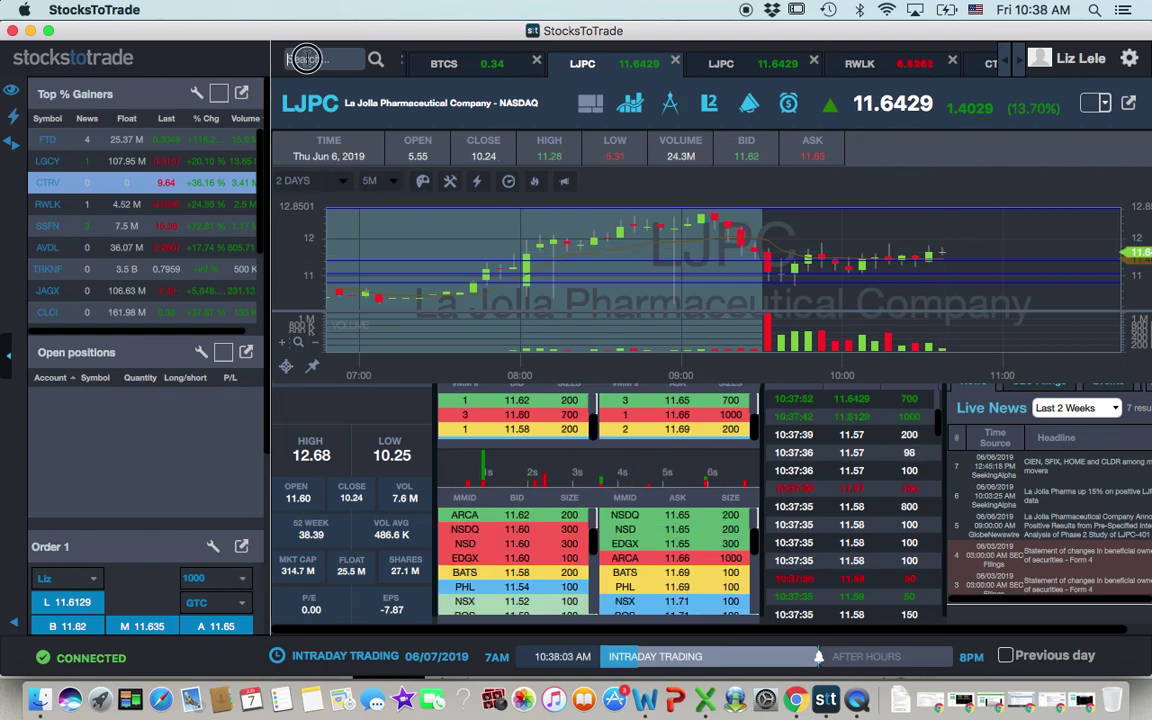
{"action": "type", "text": "B"}
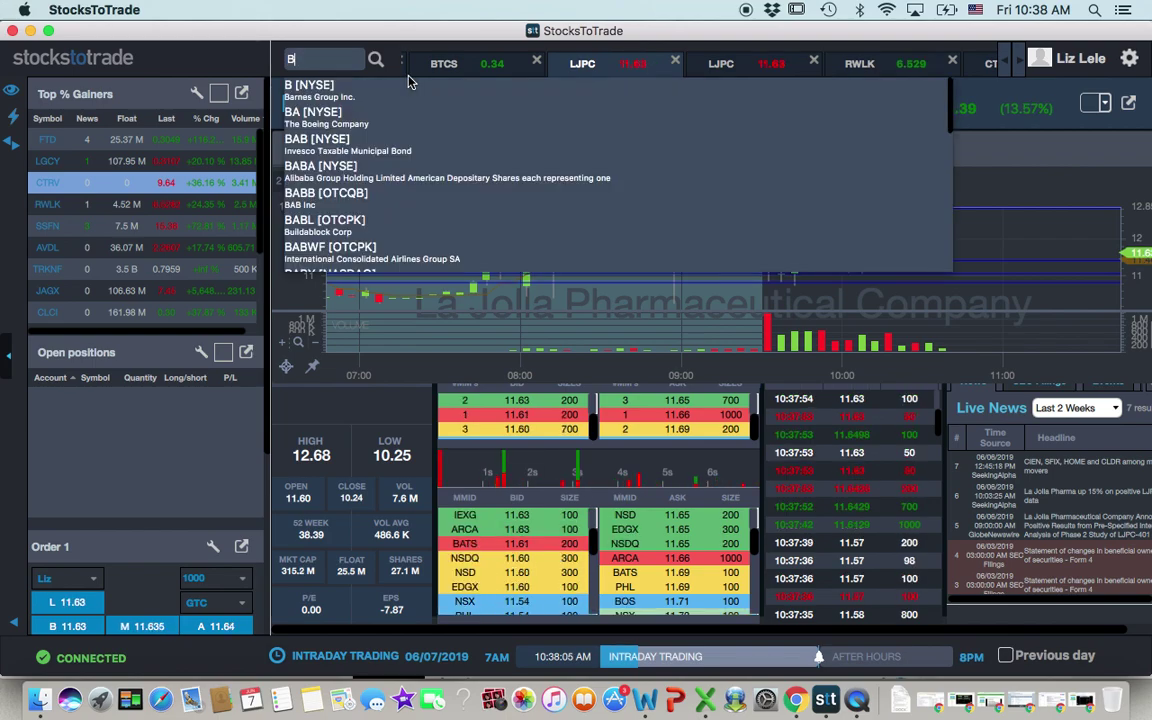
{"action": "type", "text": "DS"}
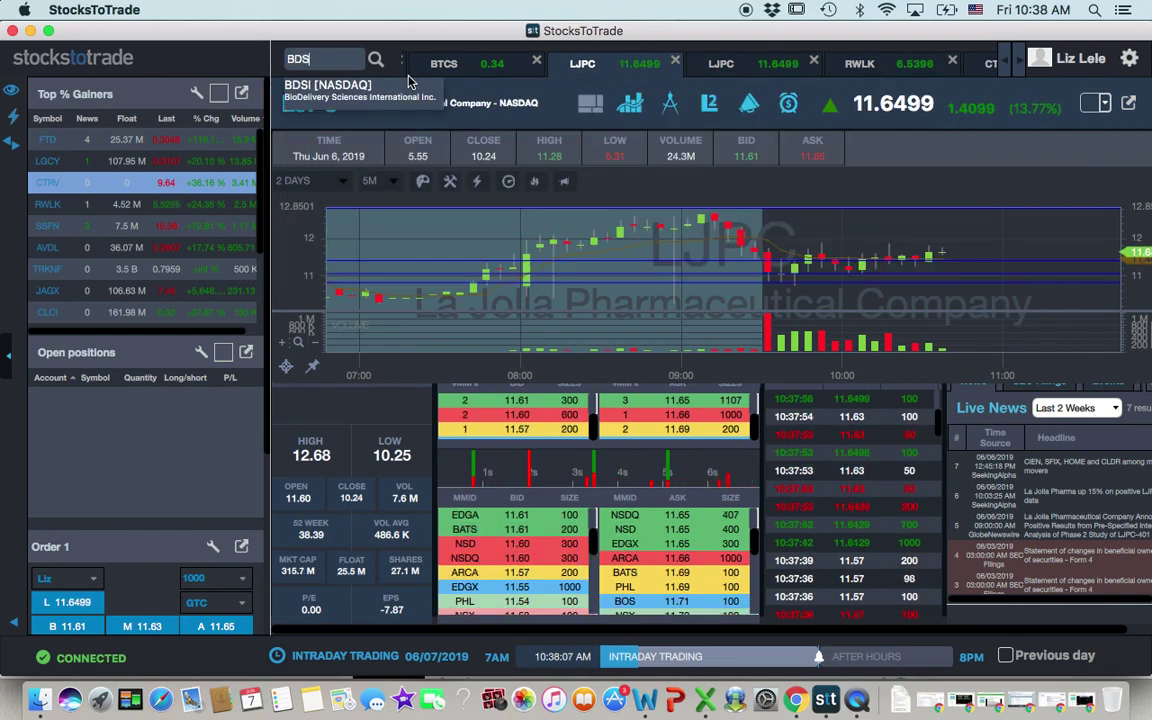
{"action": "key", "text": "BackSpace"}
{"action": "key", "text": "BackSpace"}
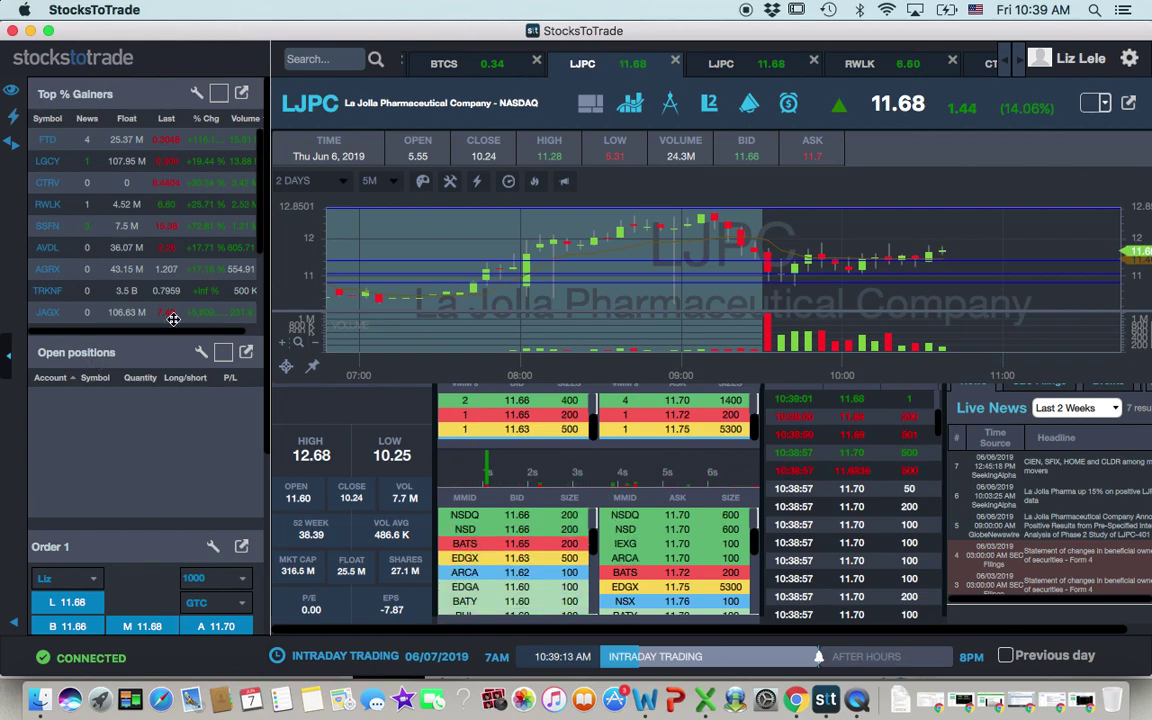
Step: Glance at the RWLK chart, then bring up the second LJPC tab's annotated 1-minute chart
{"action": "left_click", "coordinate": [875, 63]}
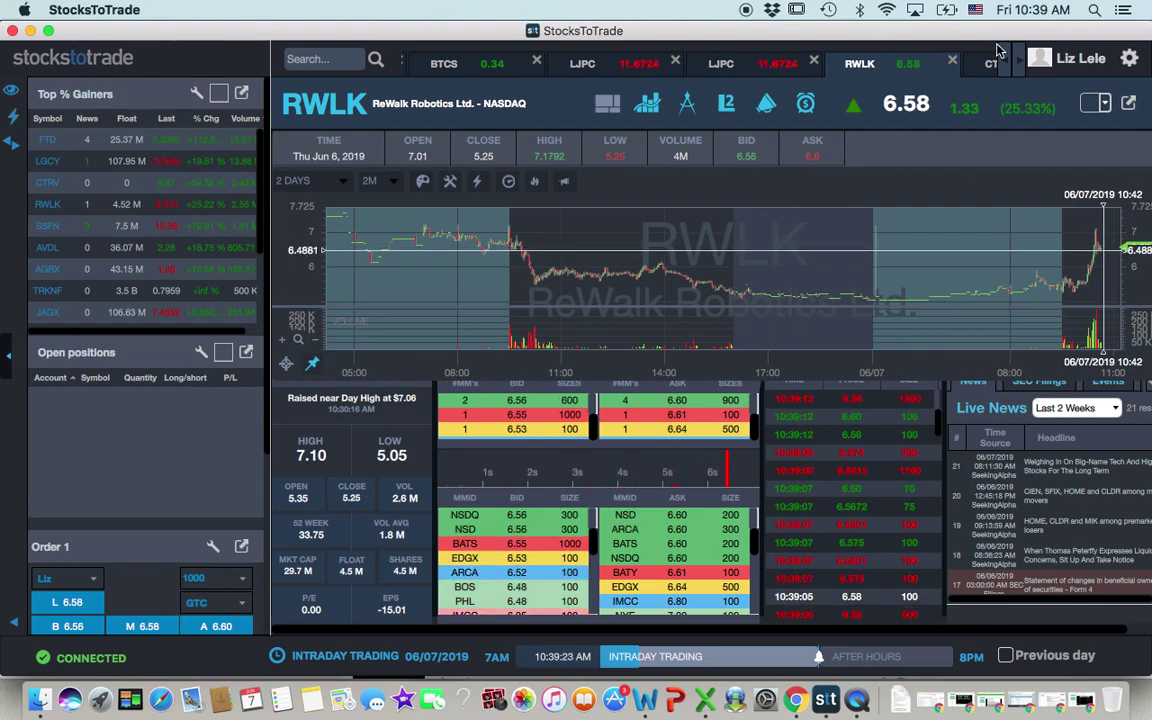
{"action": "scroll", "coordinate": [1005, 70], "scroll_direction": "left", "scroll_amount": 1}
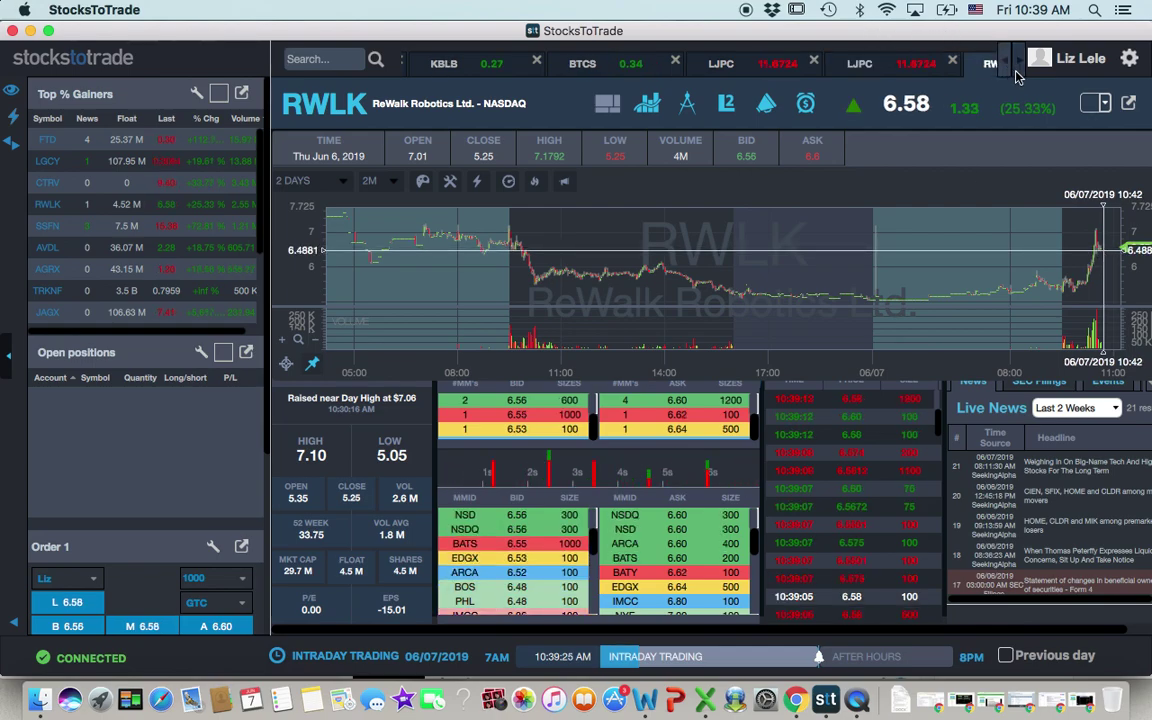
{"action": "left_click", "coordinate": [1018, 62]}
{"action": "left_click", "coordinate": [1018, 62]}
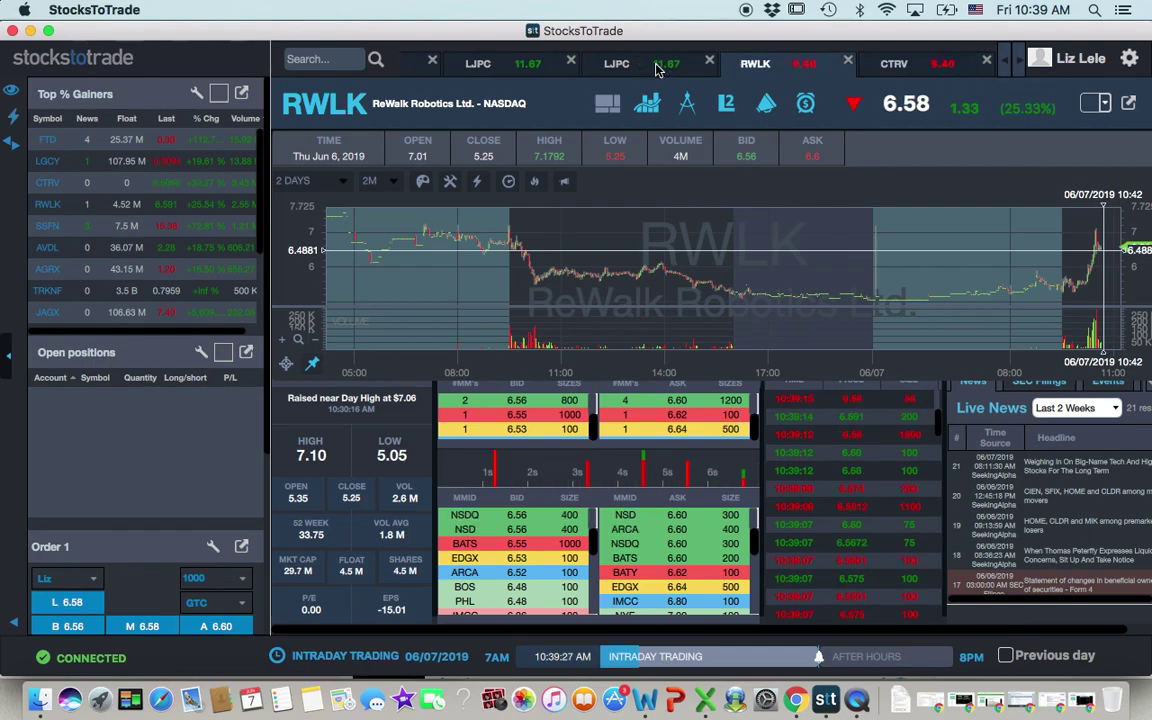
{"action": "left_click", "coordinate": [657, 68]}
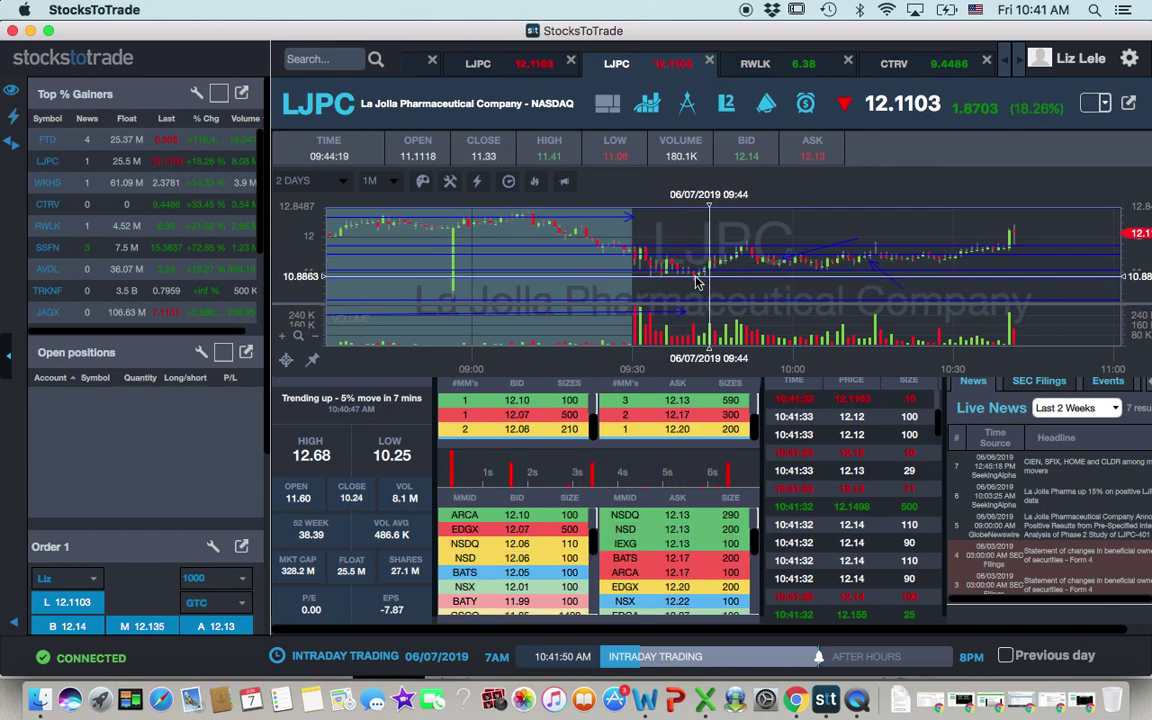
Step: Return to the first LJPC tab's 5-minute chart, now quoting 12.12, up 18.36%
{"action": "left_click", "coordinate": [540, 68]}
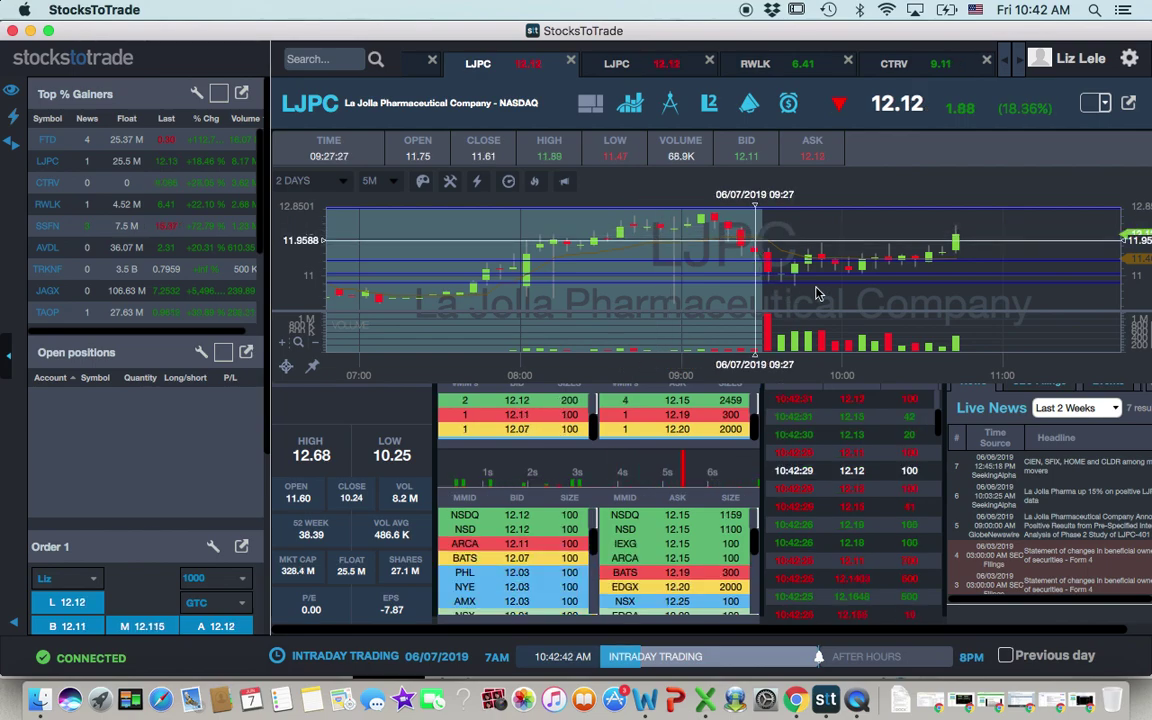
{"action": "left_click", "coordinate": [668, 70]}
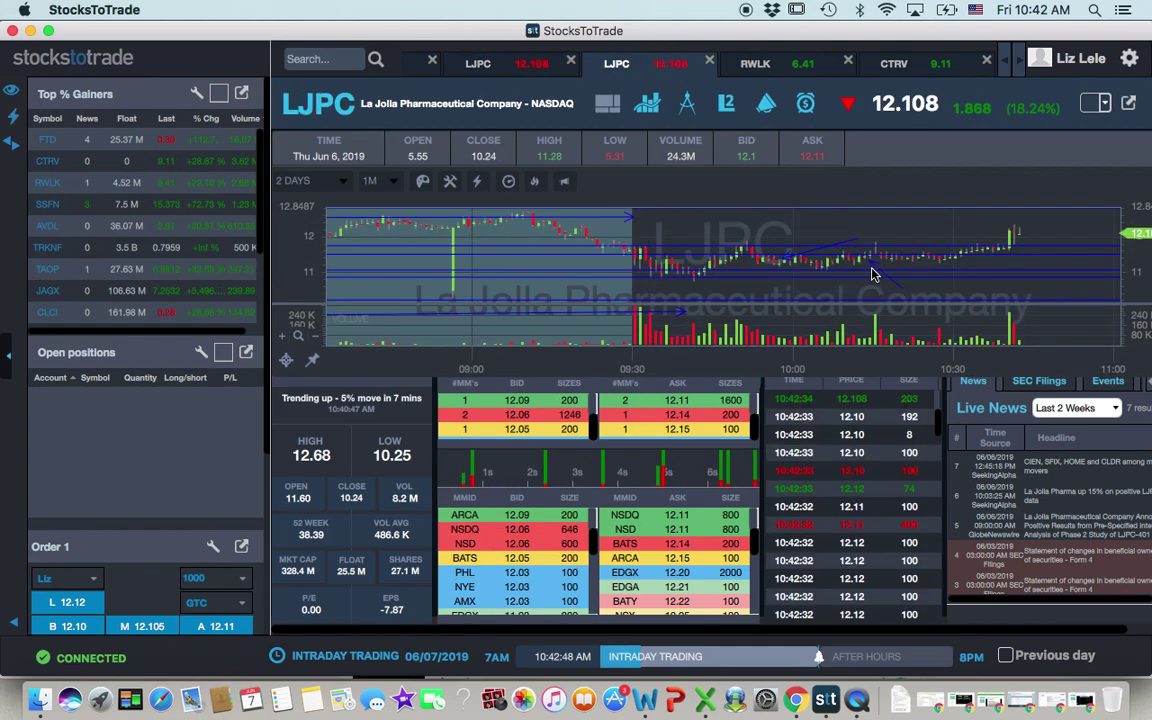
{"action": "left_click", "coordinate": [533, 66]}
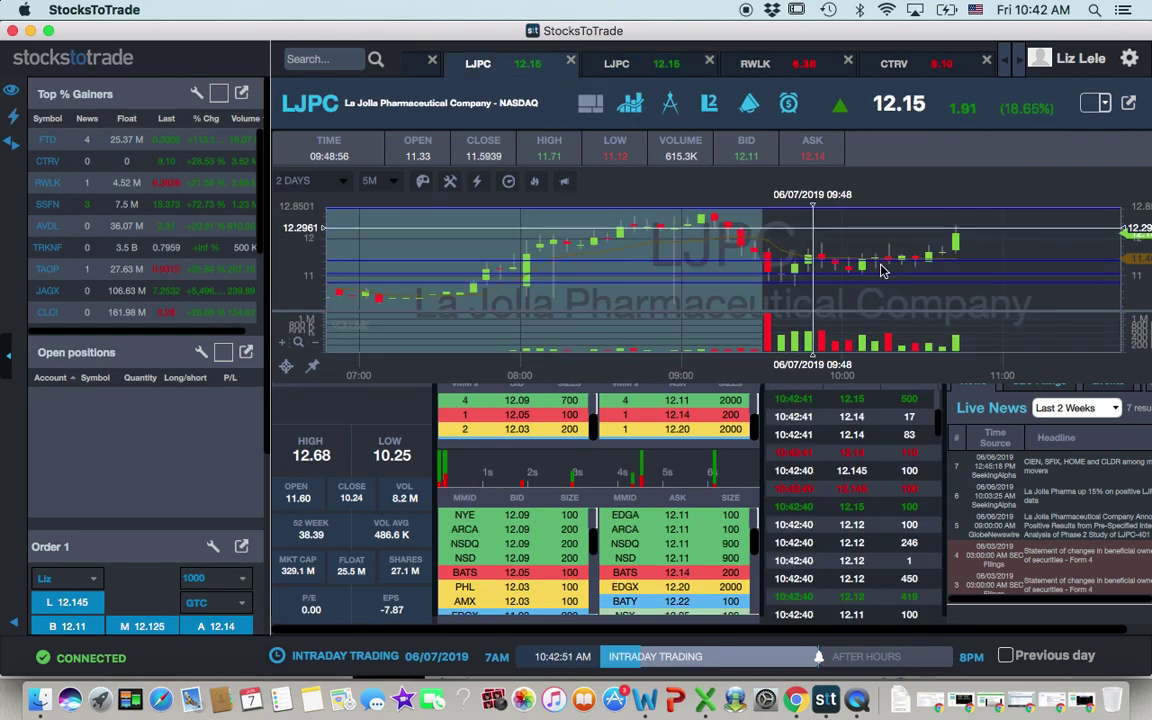